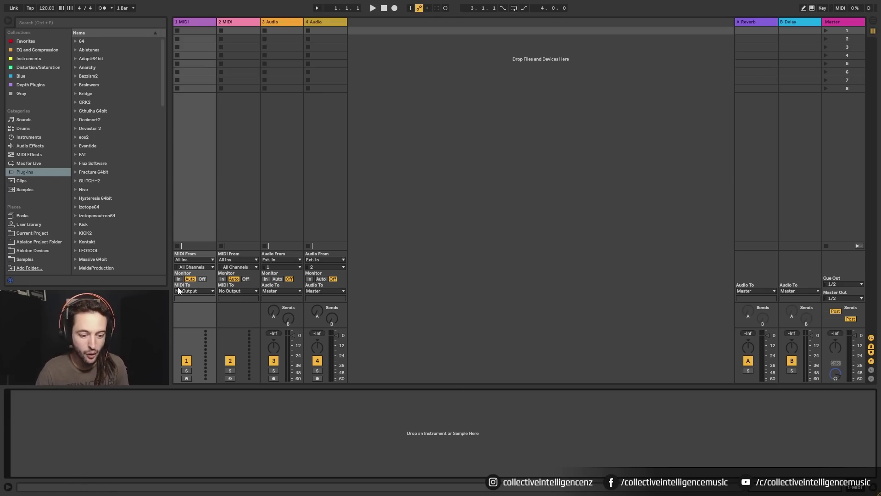
Step: Show the Sounds categories in the browser and briefly expand then collapse Ambient & Evolving
{"action": "left_click", "coordinate": [8, 22]}
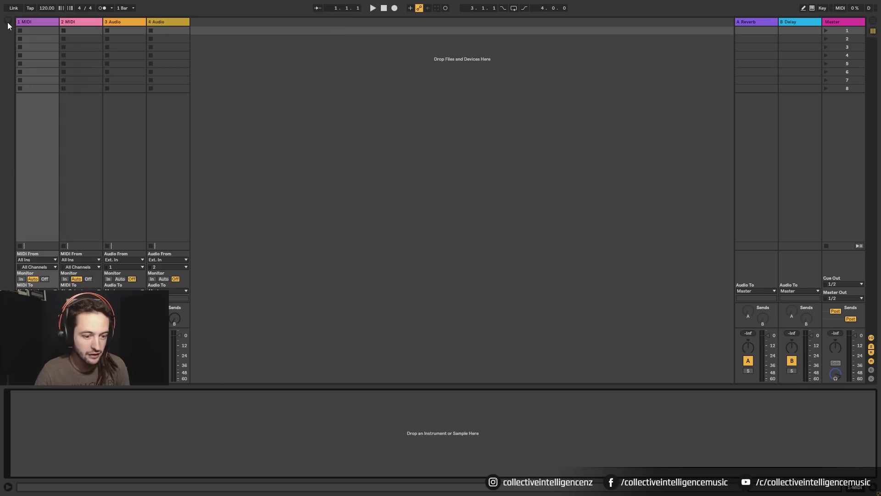
{"action": "left_click", "coordinate": [8, 22]}
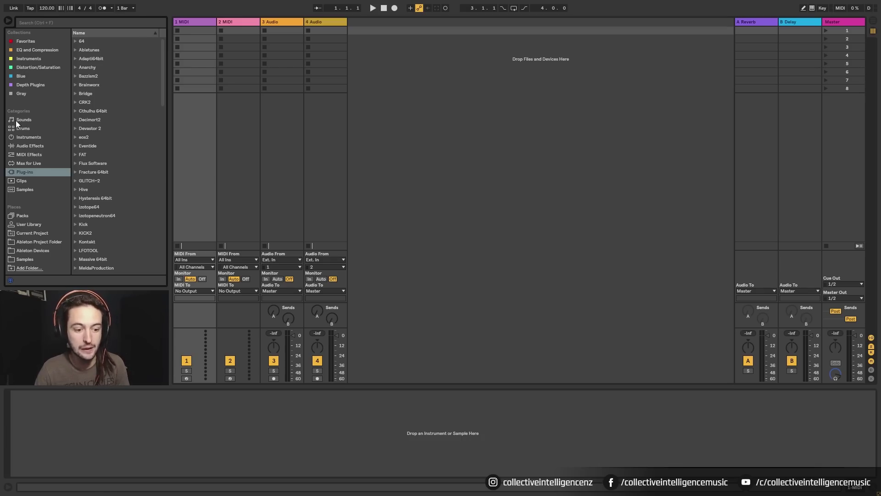
{"action": "left_click", "coordinate": [16, 121]}
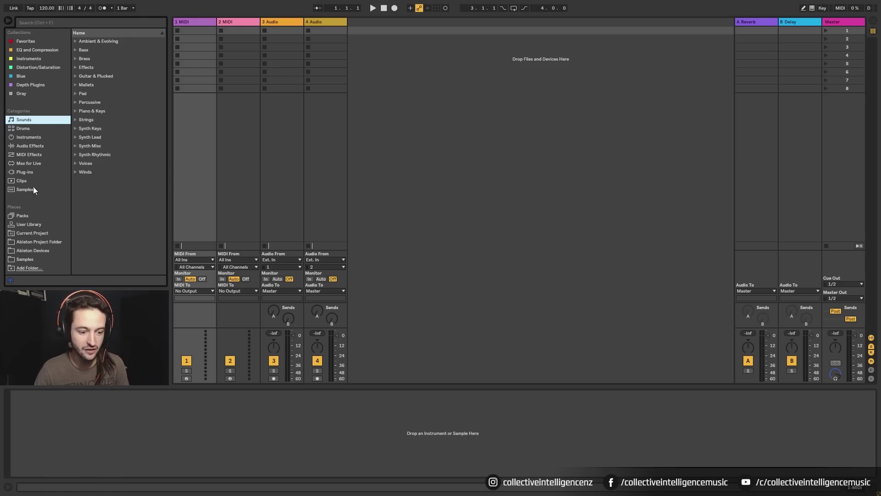
{"action": "left_click", "coordinate": [75, 41]}
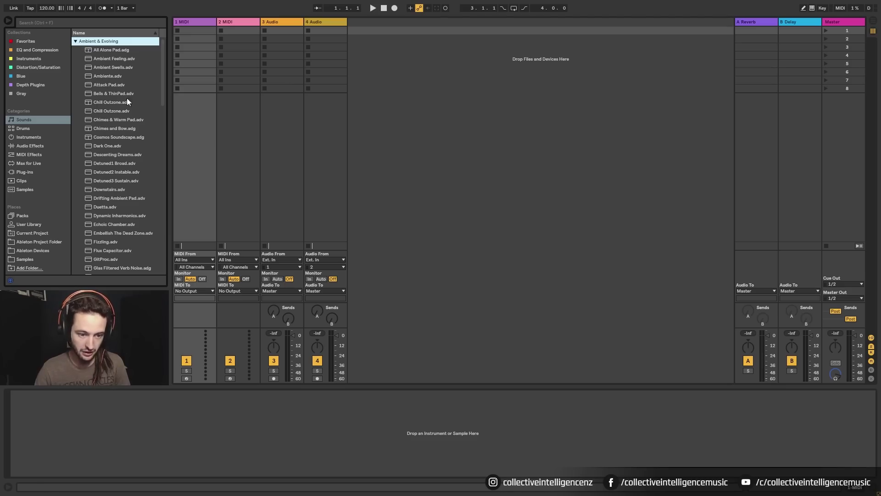
{"action": "left_click", "coordinate": [76, 41]}
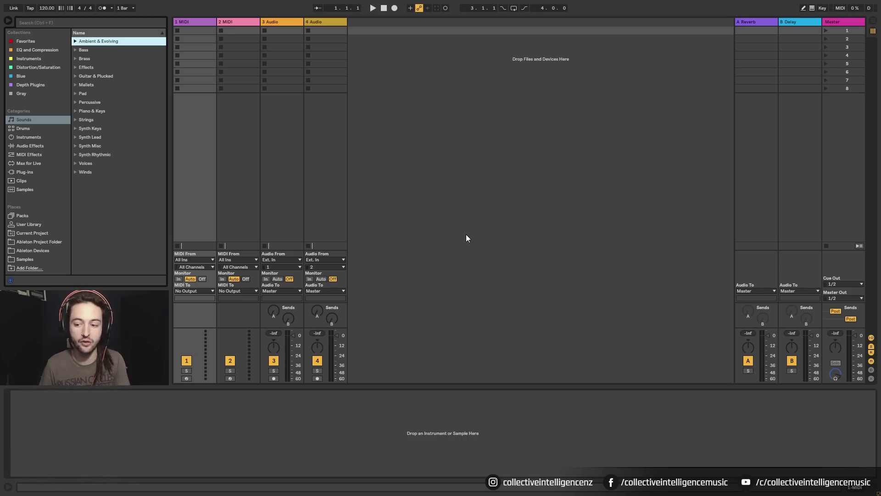
Step: Toggle between Session and Arrangement views several times, ending in the Arrangement View
{"action": "key", "text": "Tab"}
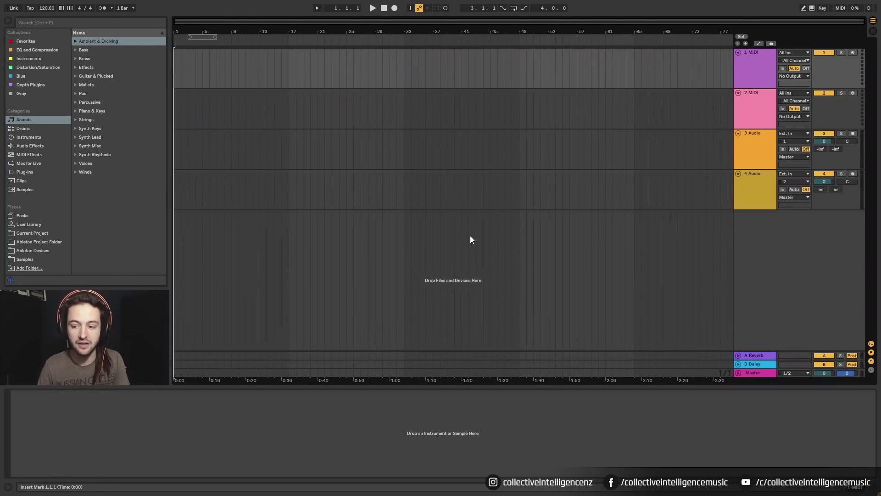
{"action": "key", "text": "Tab"}
{"action": "key", "text": "Tab"}
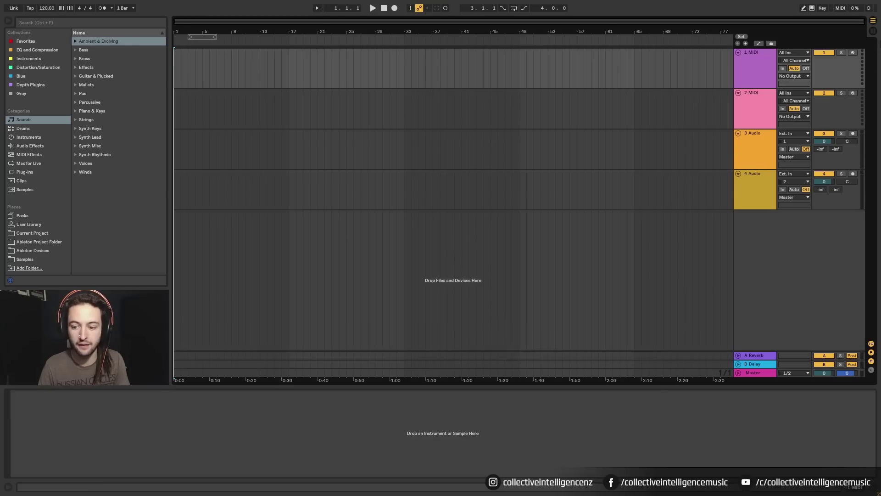
{"action": "left_click", "coordinate": [873, 32]}
{"action": "key", "text": "Tab"}
{"action": "key", "text": "Tab"}
{"action": "key", "text": "Tab"}
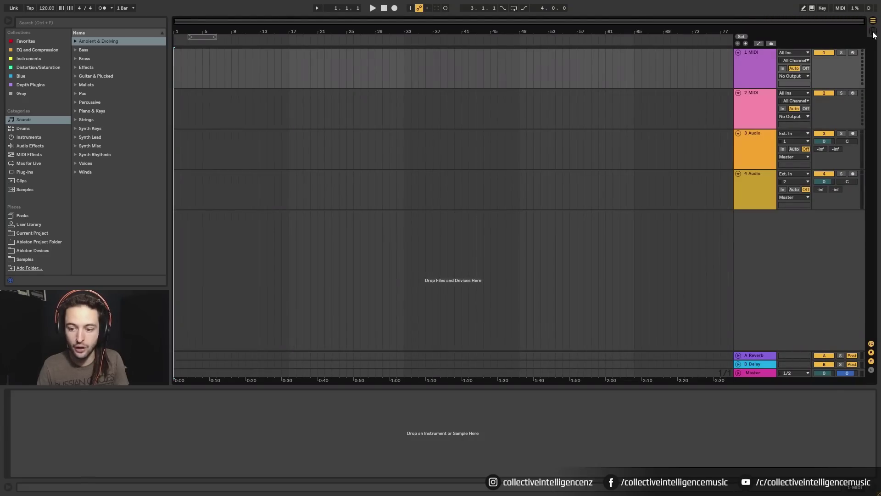
{"action": "left_click", "coordinate": [873, 32]}
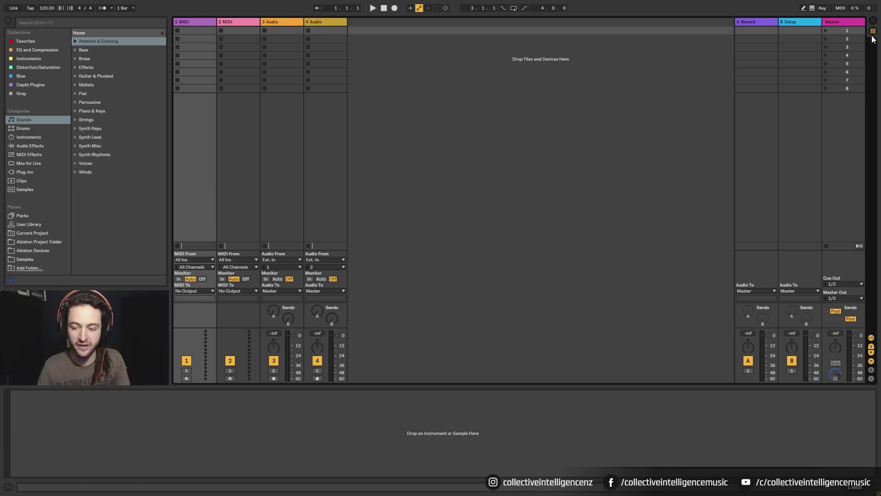
{"action": "key", "text": "Tab"}
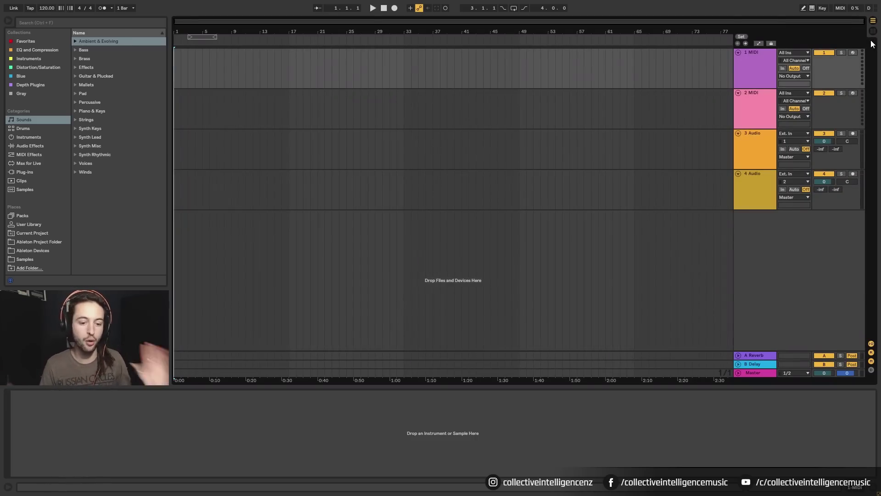
{"action": "key", "text": "Tab"}
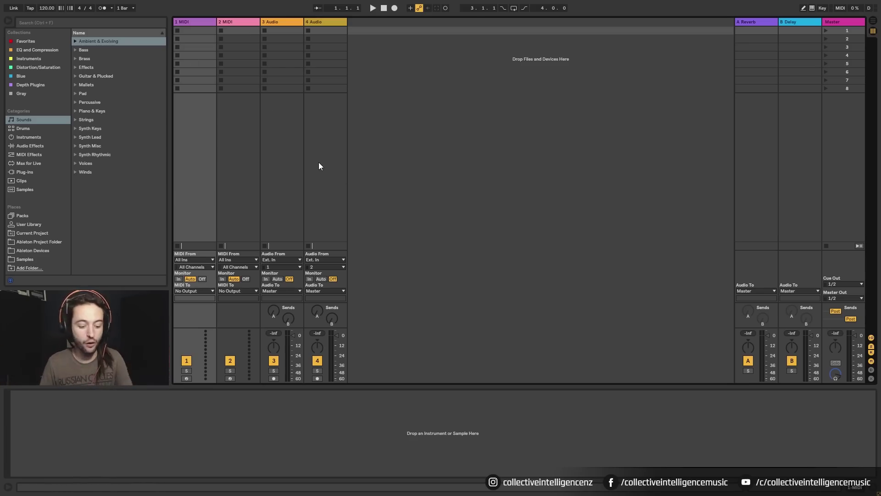
{"action": "key", "text": "Tab"}
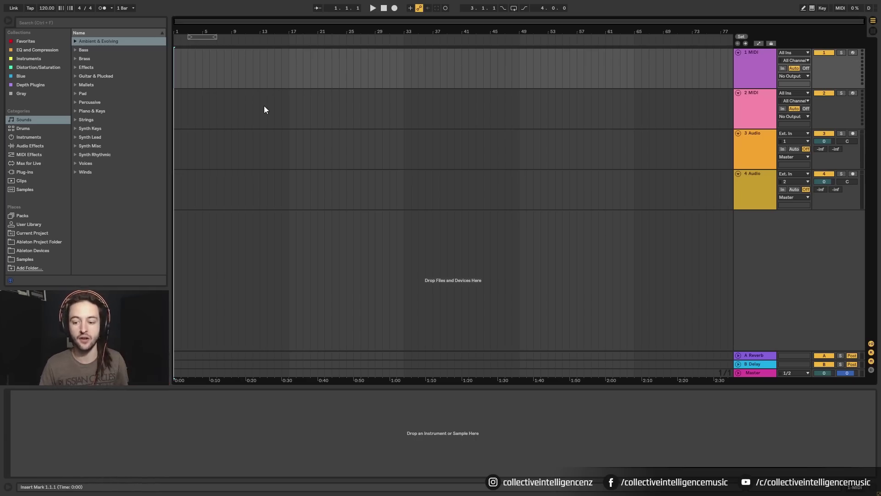
{"action": "key", "text": "Tab"}
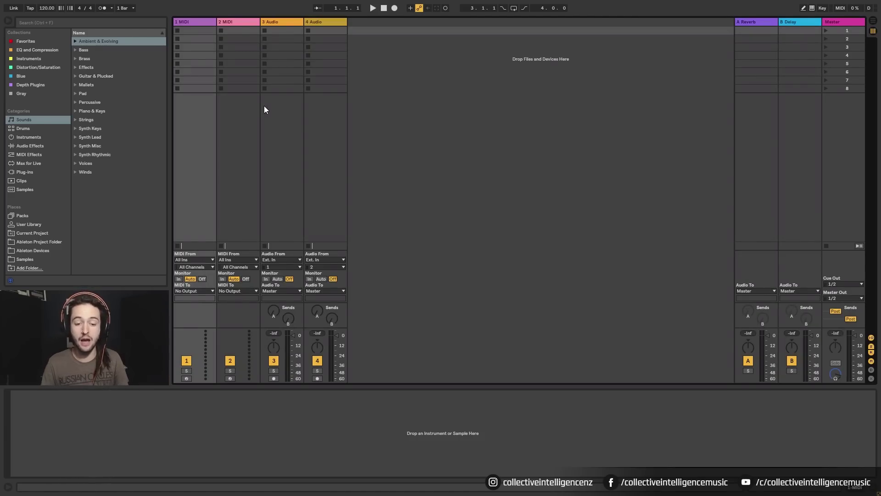
{"action": "key", "text": "Tab"}
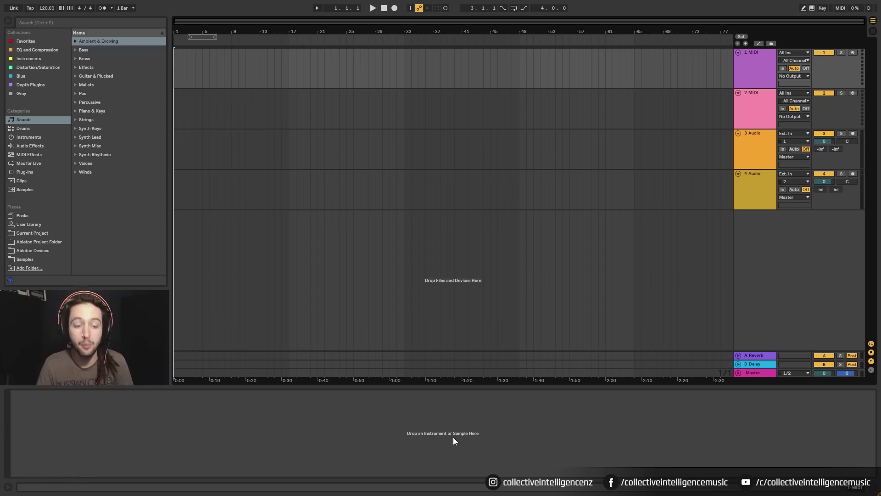
{"action": "key", "text": "ctrl+alt+g"}
{"action": "left_click", "coordinate": [873, 491]}
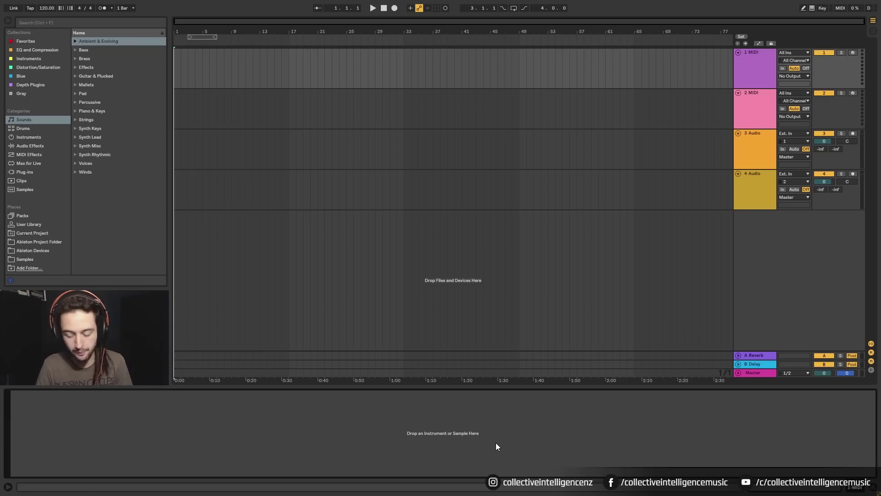
{"action": "left_click", "coordinate": [187, 254]}
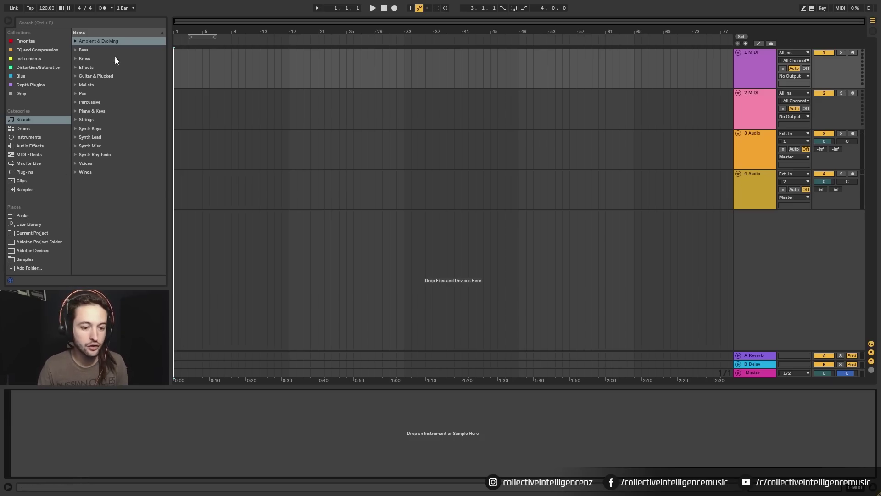
Step: Preview Piano & Keys presets and load Bells1 High onto MIDI track 1
{"action": "left_click", "coordinate": [76, 110]}
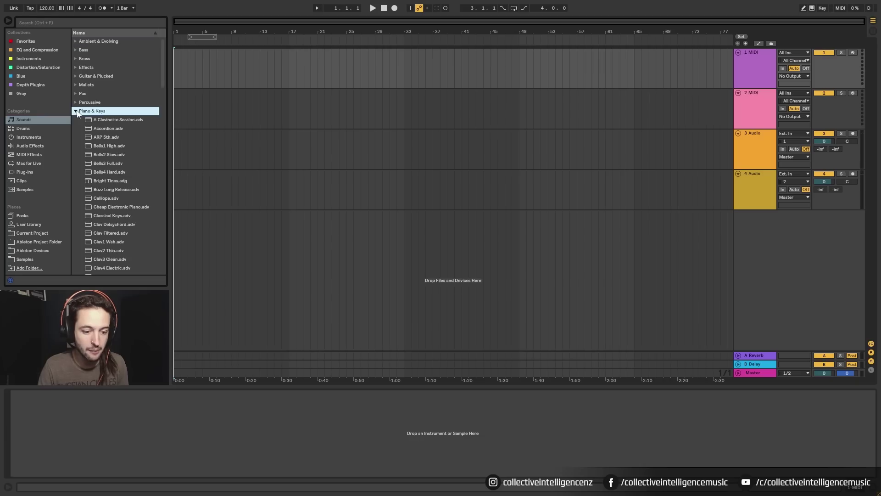
{"action": "left_click", "coordinate": [106, 120]}
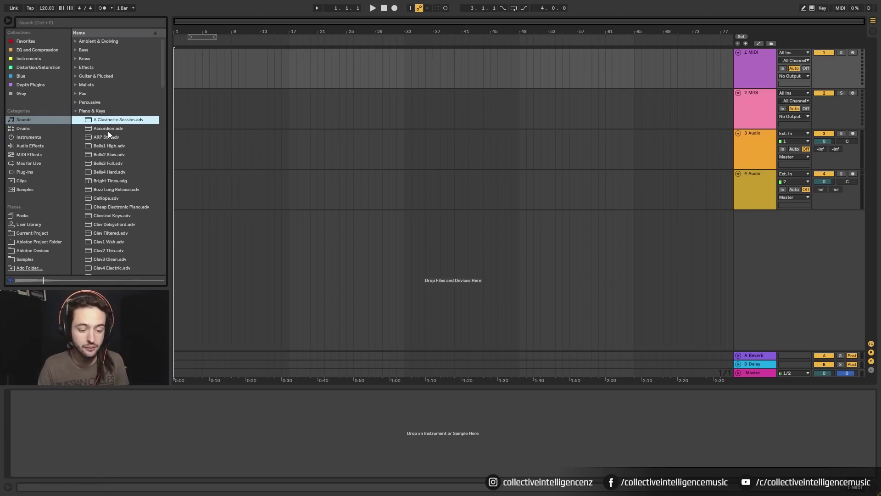
{"action": "left_click", "coordinate": [109, 140]}
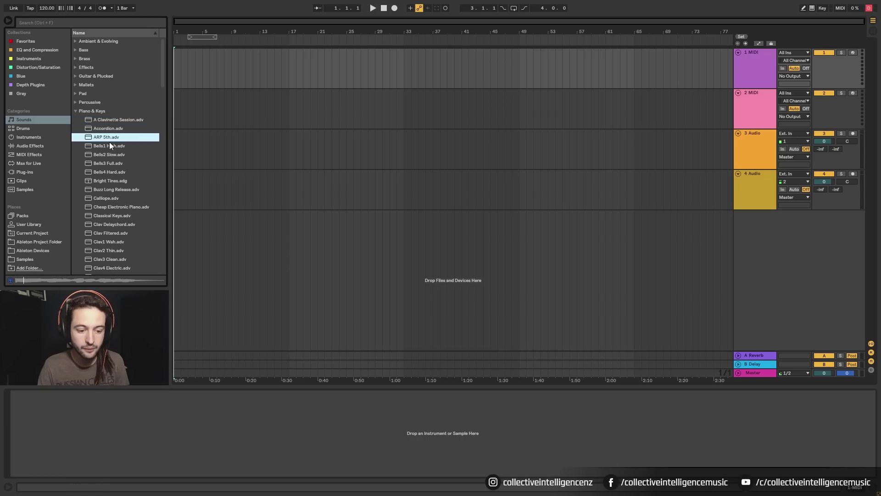
{"action": "left_click", "coordinate": [109, 144]}
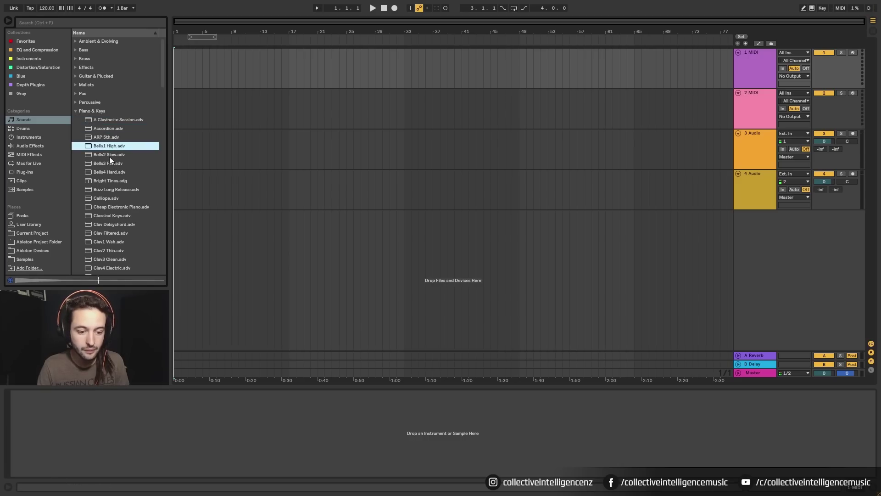
{"action": "left_click_drag", "start_coordinate": [95, 147], "coordinate": [291, 87]}
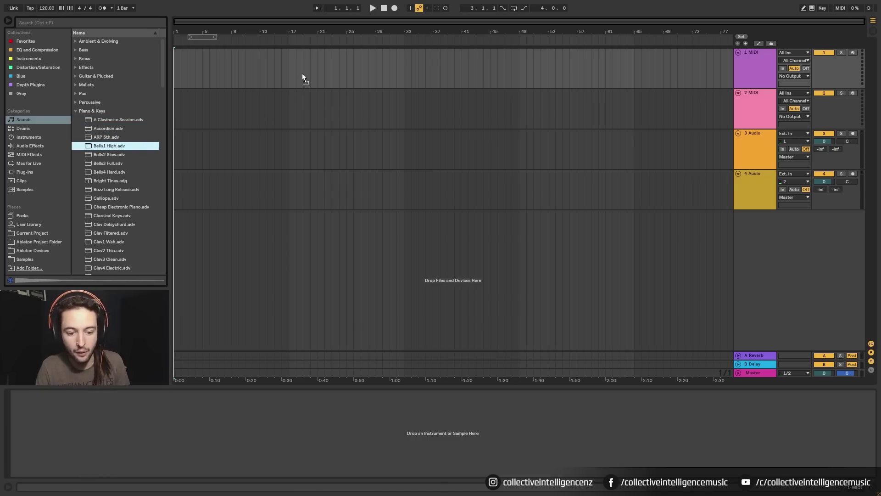
{"action": "left_click_drag", "start_coordinate": [734, 61], "coordinate": [761, 64]}
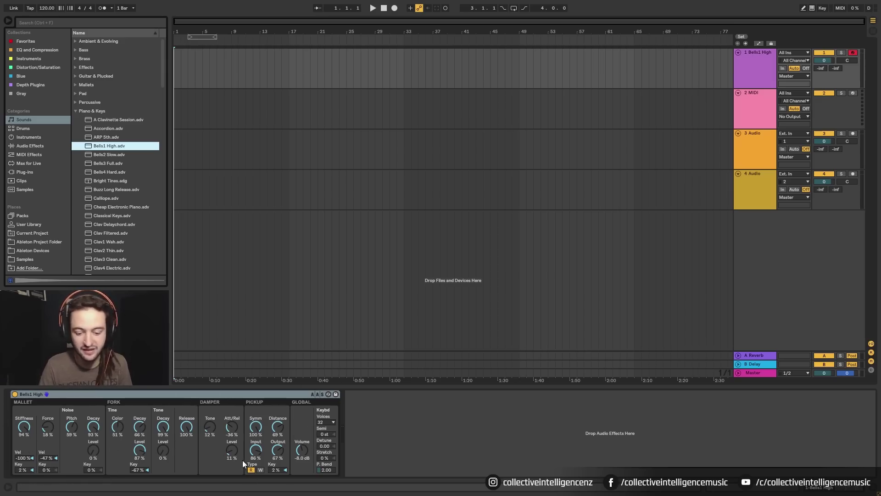
Step: Drag Reverb from Audio Effects into the Bells1 High track's device chain
{"action": "left_click", "coordinate": [38, 145]}
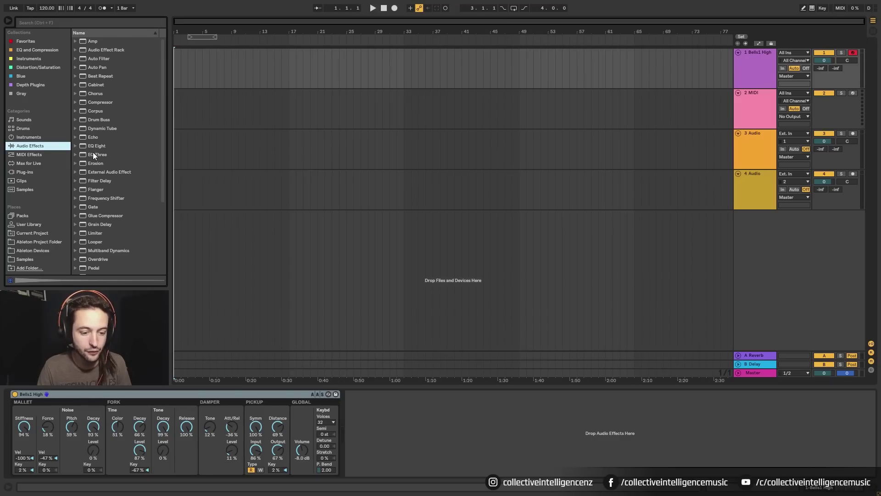
{"action": "scroll", "coordinate": [124, 183], "scroll_direction": "down", "scroll_amount": 5}
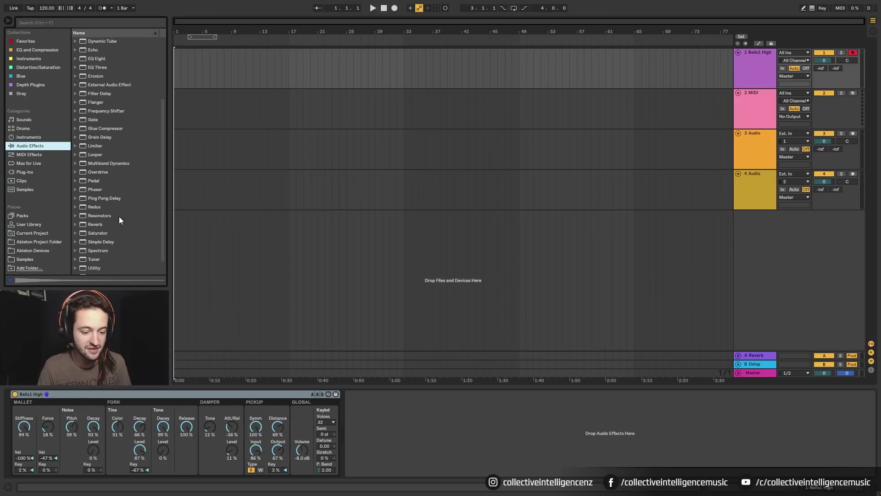
{"action": "left_click_drag", "start_coordinate": [90, 224], "coordinate": [404, 420]}
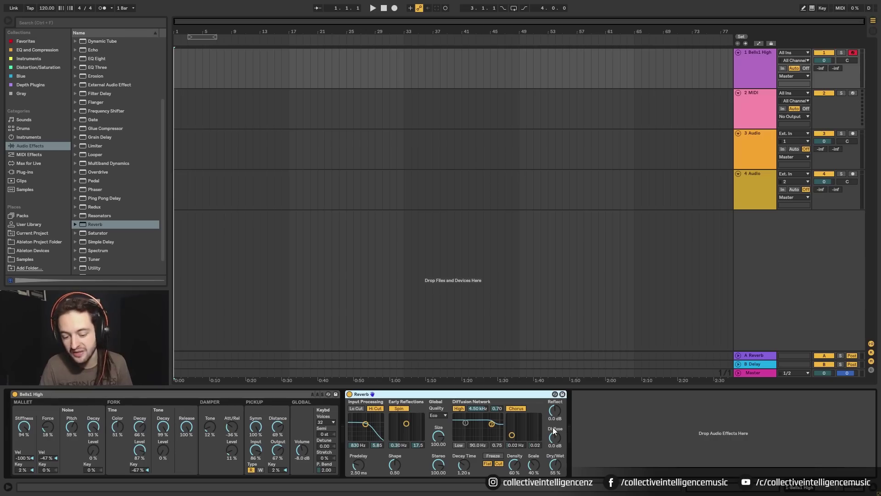
{"action": "left_click", "coordinate": [623, 326]}
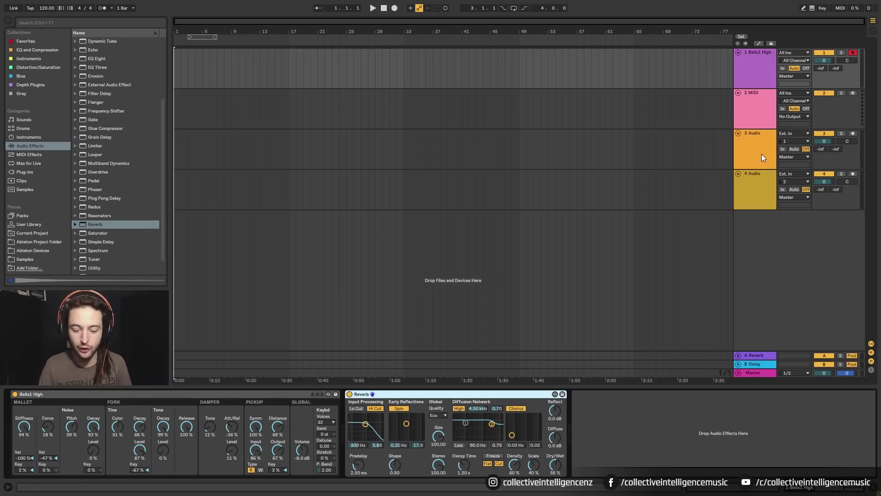
Step: Place the 01_DemonChoir sample on the 4 Audio track starting at bar 17
{"action": "left_click", "coordinate": [26, 190]}
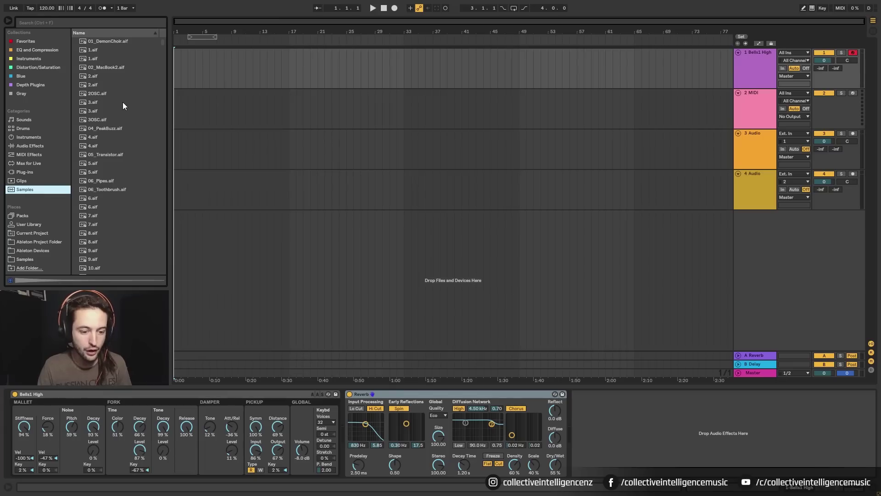
{"action": "left_click", "coordinate": [95, 43]}
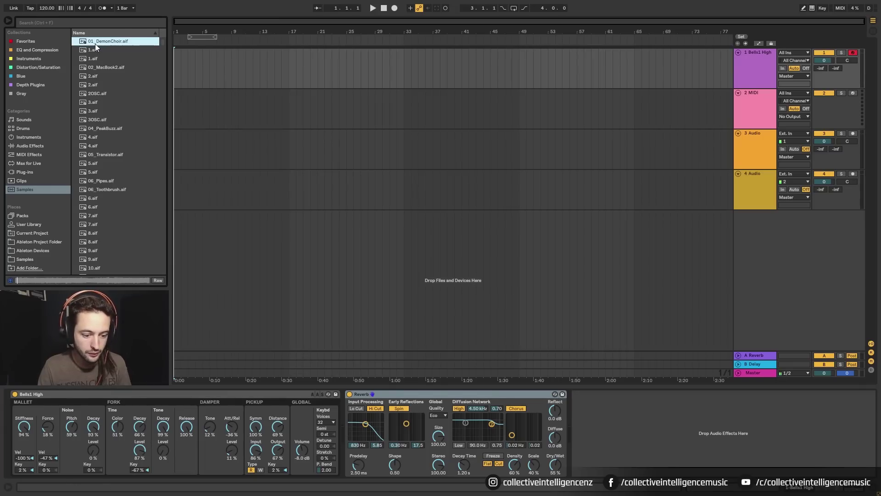
{"action": "left_click_drag", "start_coordinate": [95, 43], "coordinate": [291, 191]}
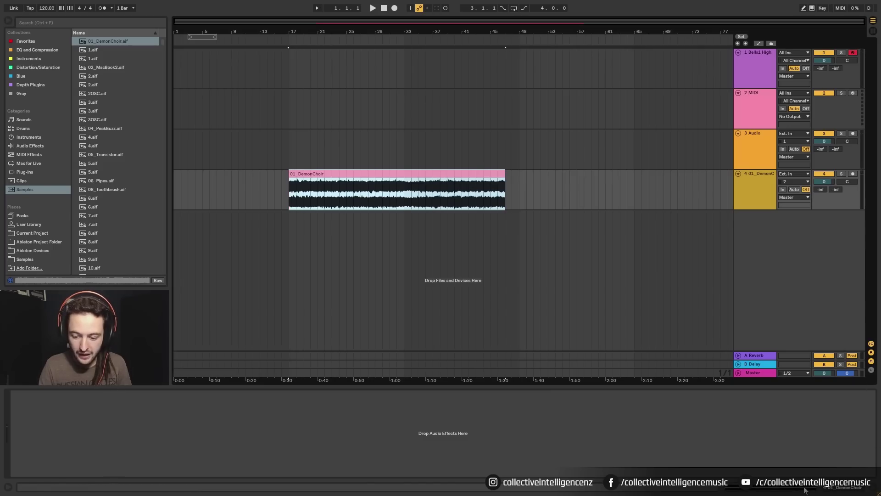
{"action": "left_click", "coordinate": [801, 492]}
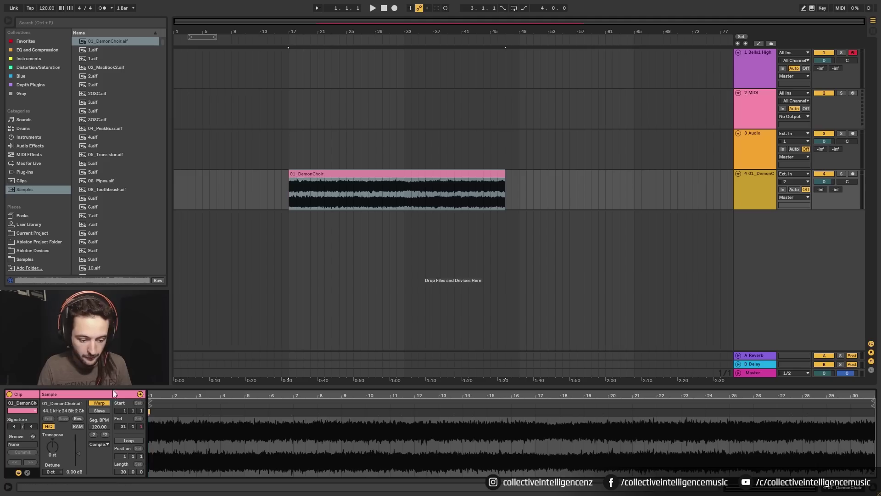
{"action": "left_click", "coordinate": [843, 491]}
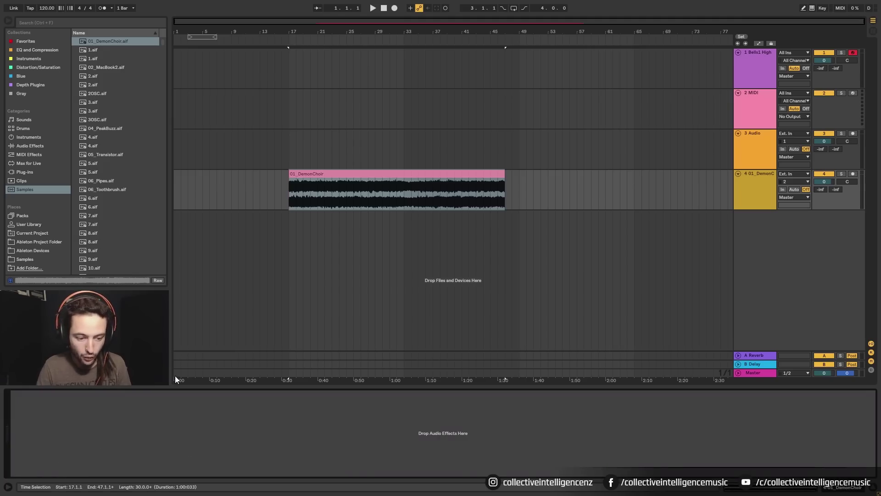
Step: Add Reverb to the 01_DemonChoir track and view the clip's sample details
{"action": "left_click", "coordinate": [23, 147]}
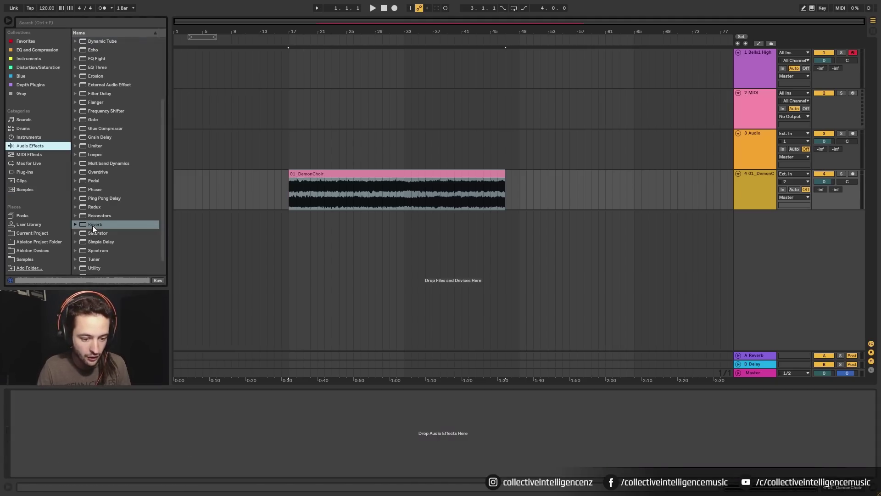
{"action": "left_click_drag", "start_coordinate": [94, 224], "coordinate": [336, 180]}
{"action": "left_click_drag", "start_coordinate": [477, 180], "coordinate": [161, 434]}
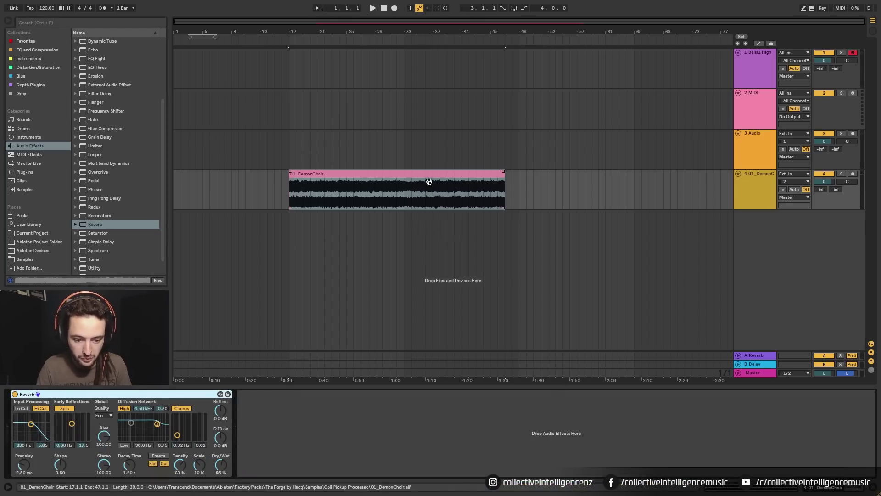
{"action": "left_click", "coordinate": [760, 488]}
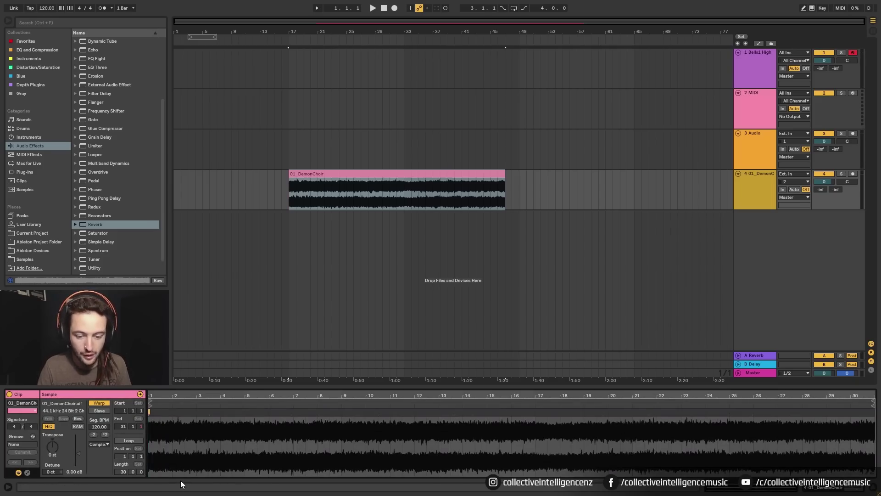
Step: Create an empty MIDI clip over bars 17–21 on the Bells1 High track
{"action": "key", "text": "shift+Tab"}
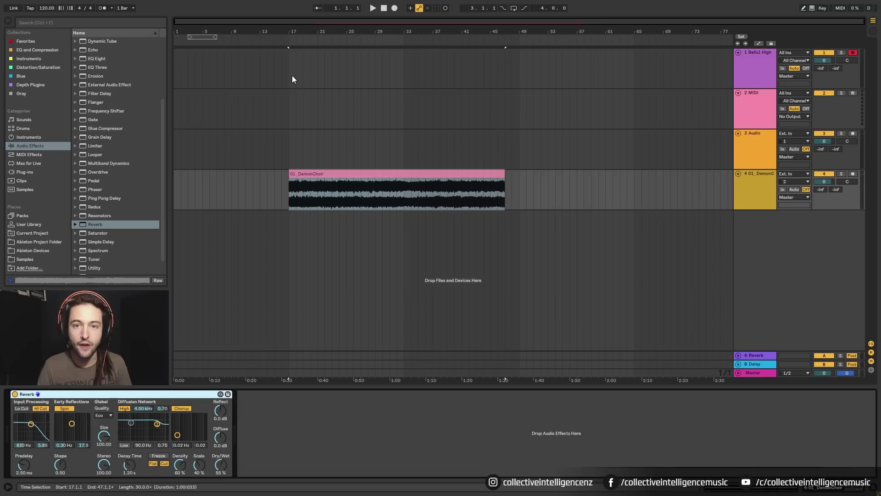
{"action": "left_click_drag", "start_coordinate": [292, 76], "coordinate": [309, 77]}
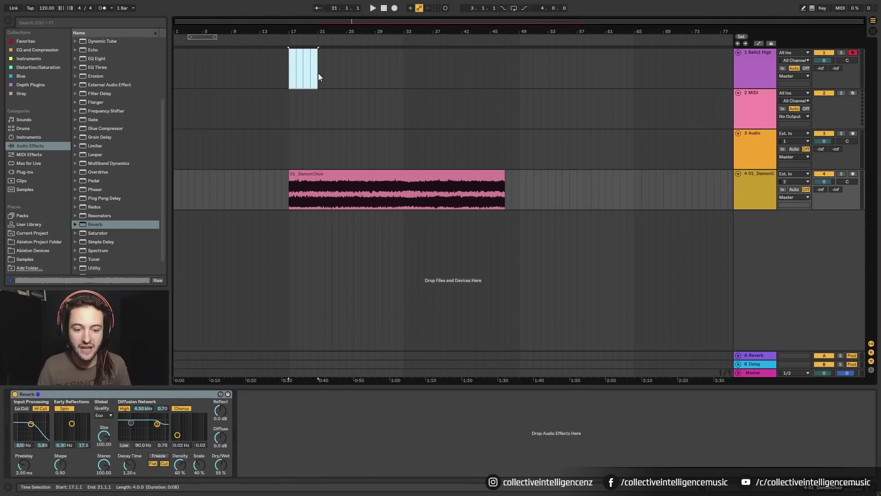
{"action": "left_click", "coordinate": [314, 77]}
{"action": "mouse_move", "coordinate": [318, 79]}
{"action": "left_mouse_down"}
{"action": "mouse_move", "coordinate": [296, 73]}
{"action": "mouse_move", "coordinate": [316, 77]}
{"action": "left_mouse_up"}
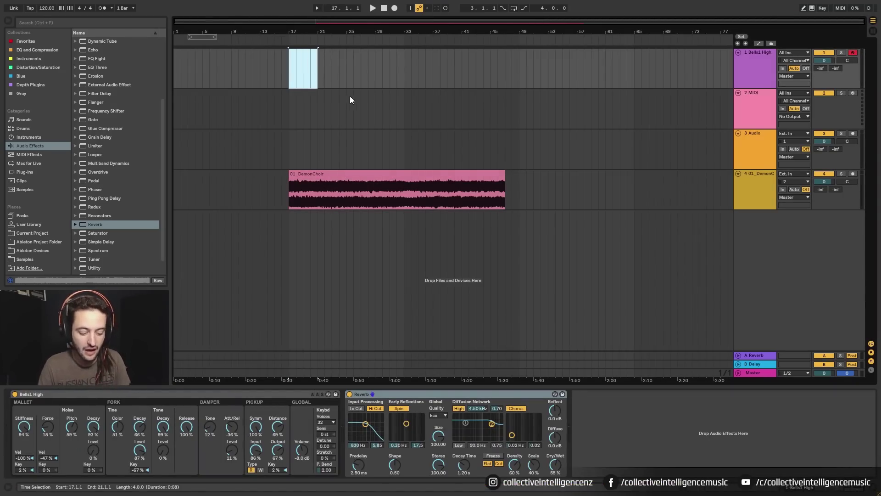
{"action": "key", "text": "ctrl+shift+m"}
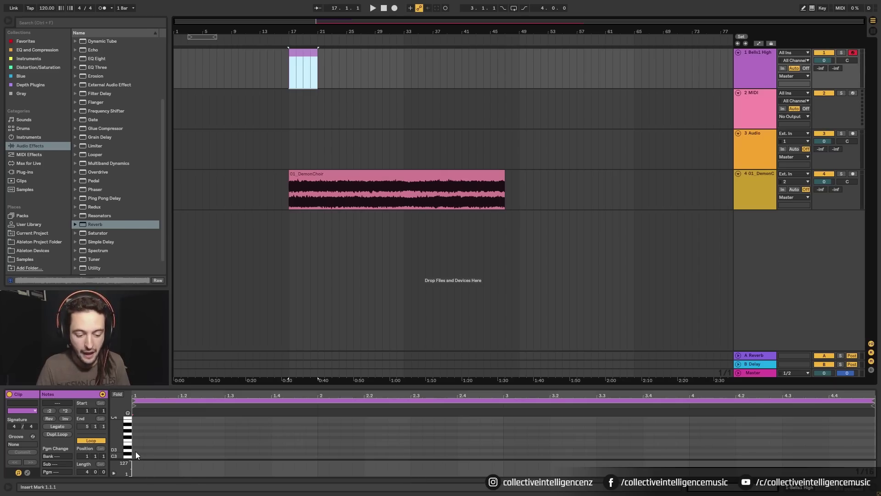
Step: Draw one long D3 note spanning the whole clip, then deactivate the track
{"action": "left_click_drag", "start_coordinate": [138, 450], "coordinate": [875, 450]}
{"action": "left_click", "coordinate": [299, 68]}
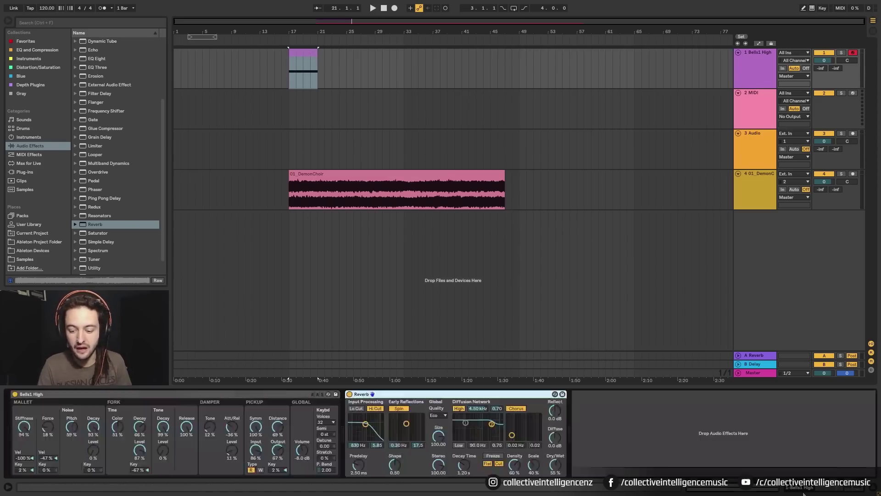
{"action": "key", "text": "shift+Tab"}
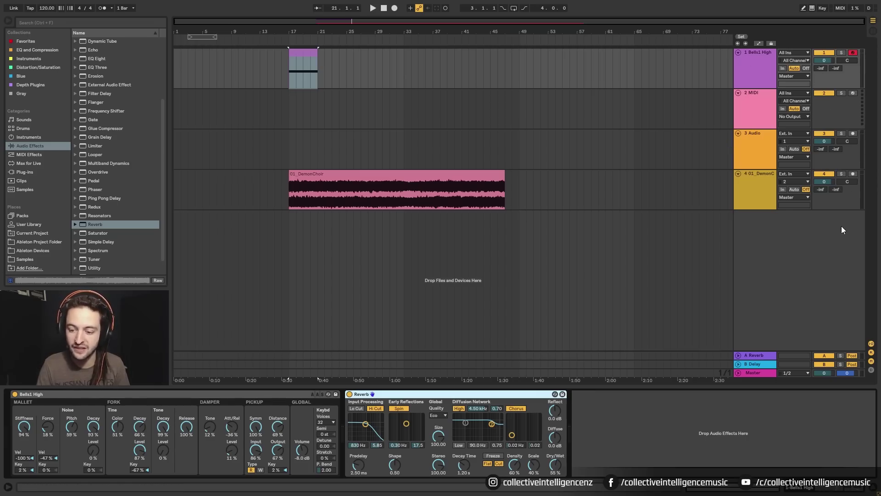
{"action": "left_click", "coordinate": [824, 52]}
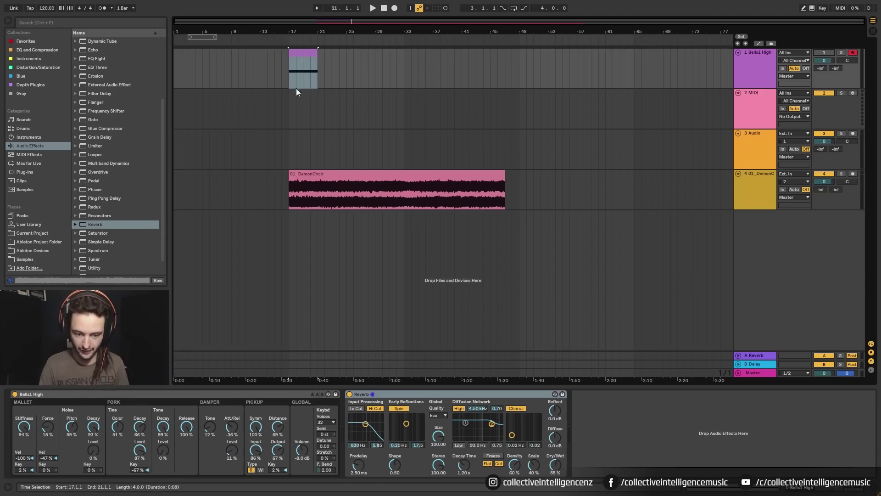
Step: Copy the Bells1 High clip to bars 13–17, play it, and solo the track
{"action": "left_click_drag", "start_coordinate": [304, 56], "coordinate": [277, 56]}
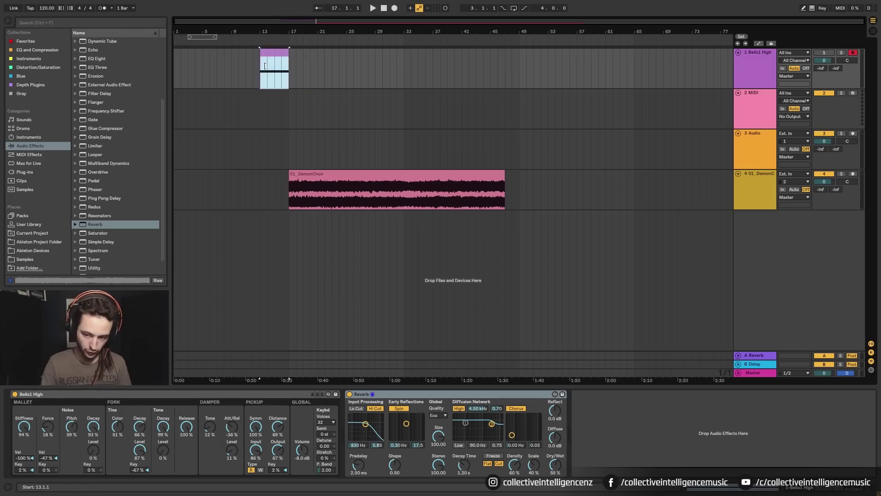
{"action": "key", "text": "space"}
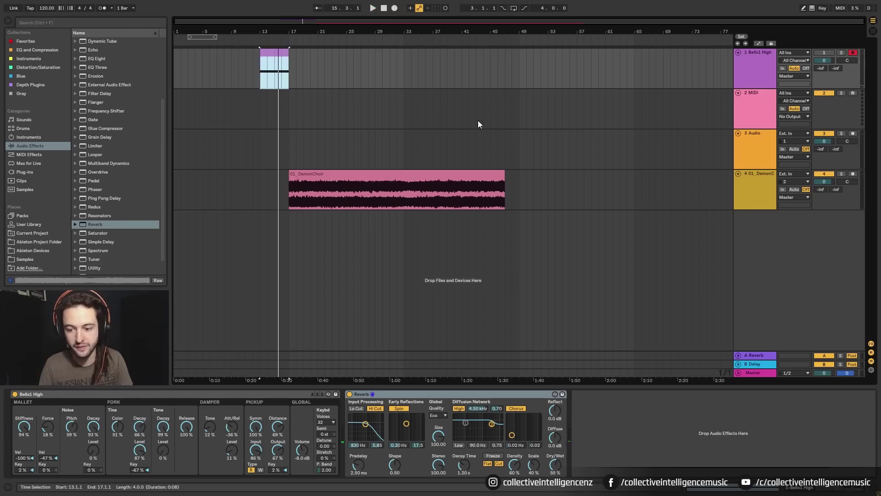
{"action": "left_click", "coordinate": [823, 53]}
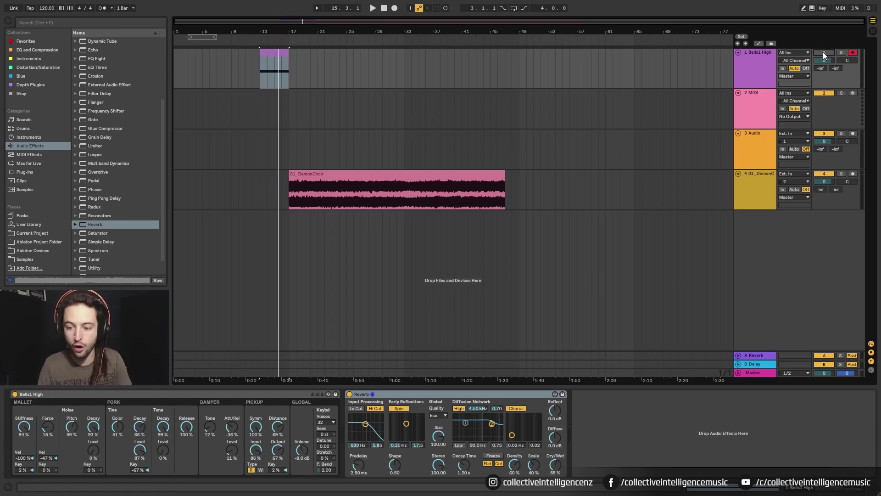
{"action": "left_click", "coordinate": [823, 51]}
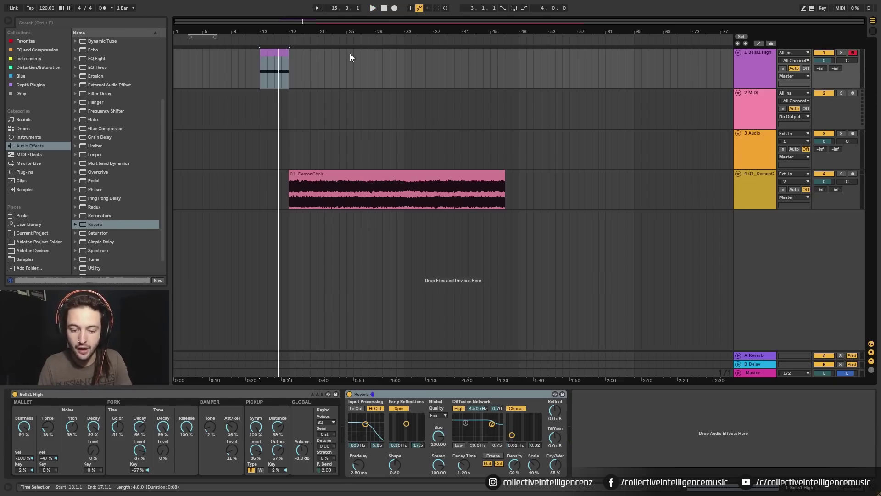
{"action": "left_click", "coordinate": [842, 54]}
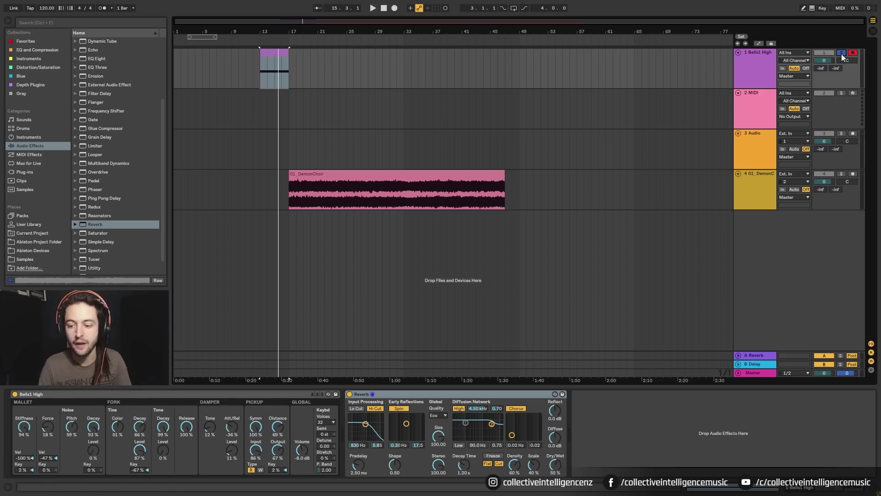
{"action": "left_click", "coordinate": [287, 68]}
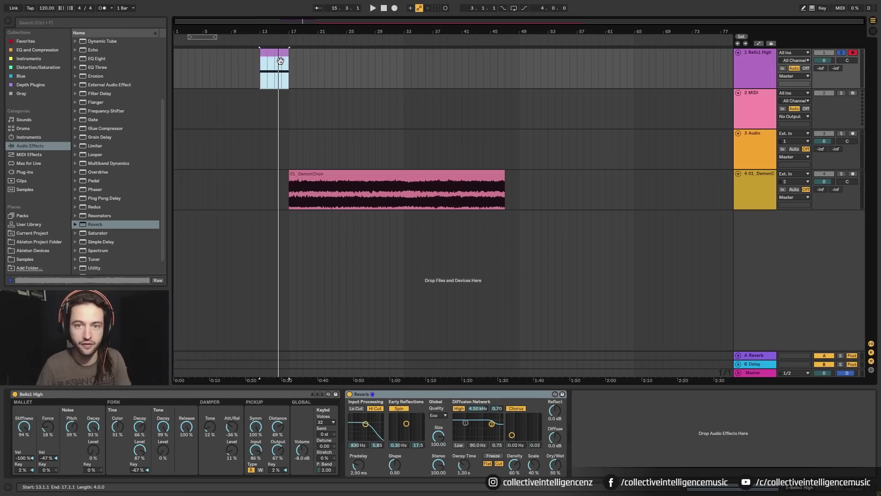
Step: Replay from bar 13 while toggling solos on tracks 1–3, ending with none soloed
{"action": "key", "text": "space"}
{"action": "key", "text": "space"}
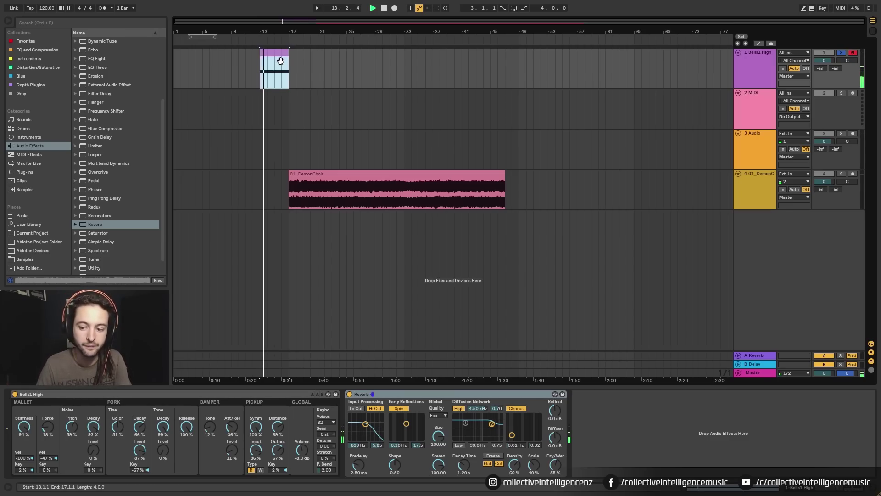
{"action": "left_click", "coordinate": [844, 52]}
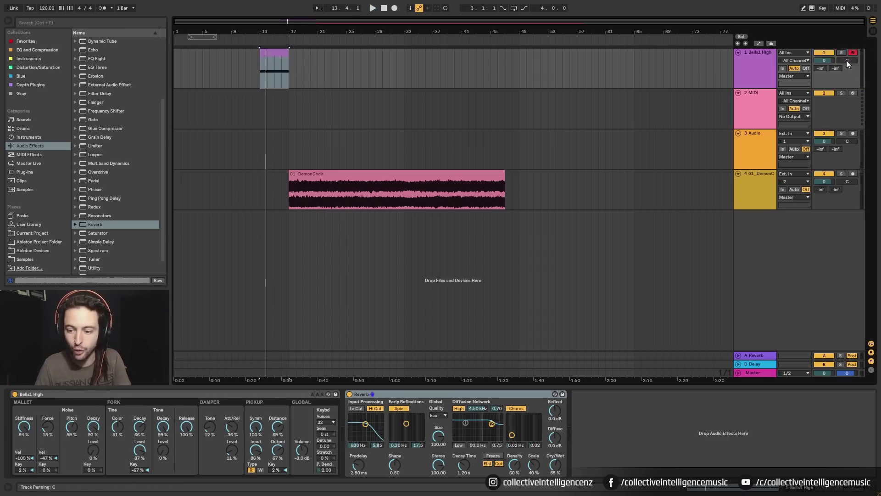
{"action": "left_click", "coordinate": [842, 53]}
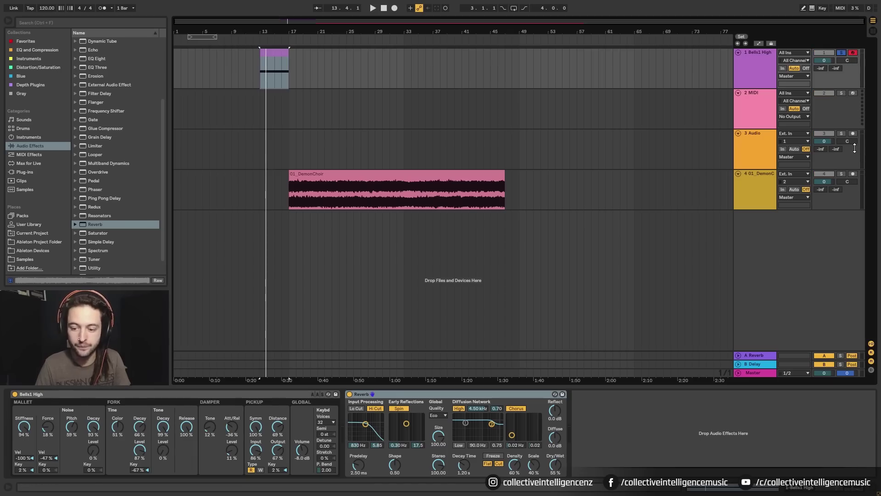
{"action": "left_click", "coordinate": [842, 53]}
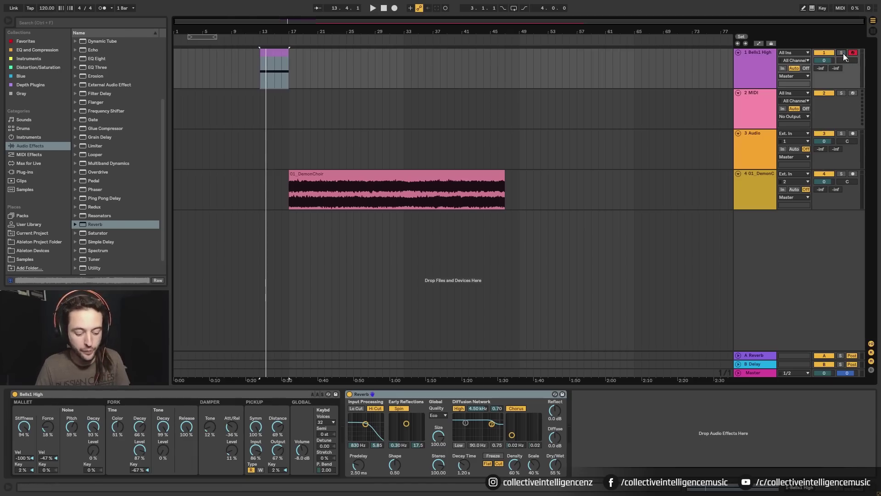
{"action": "left_click", "coordinate": [844, 53]}
{"action": "left_click", "coordinate": [843, 92], "text": "ctrl"}
{"action": "left_click", "coordinate": [842, 133], "text": "ctrl"}
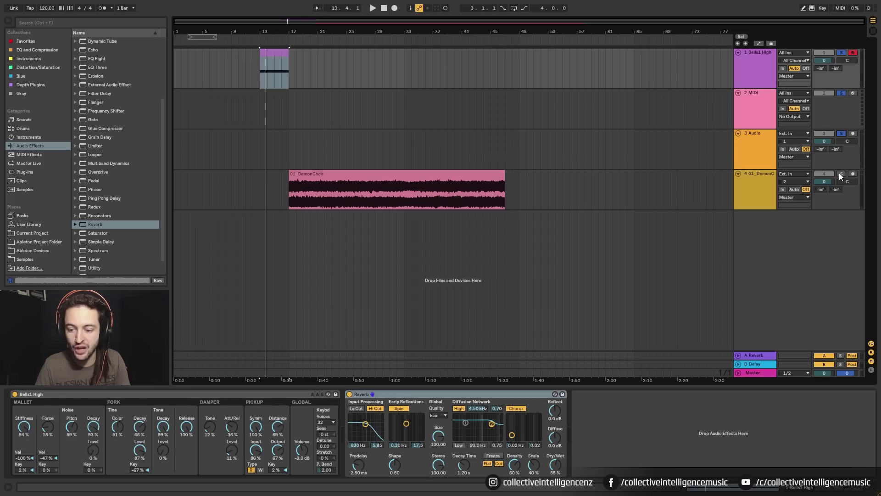
{"action": "left_click", "coordinate": [843, 174]}
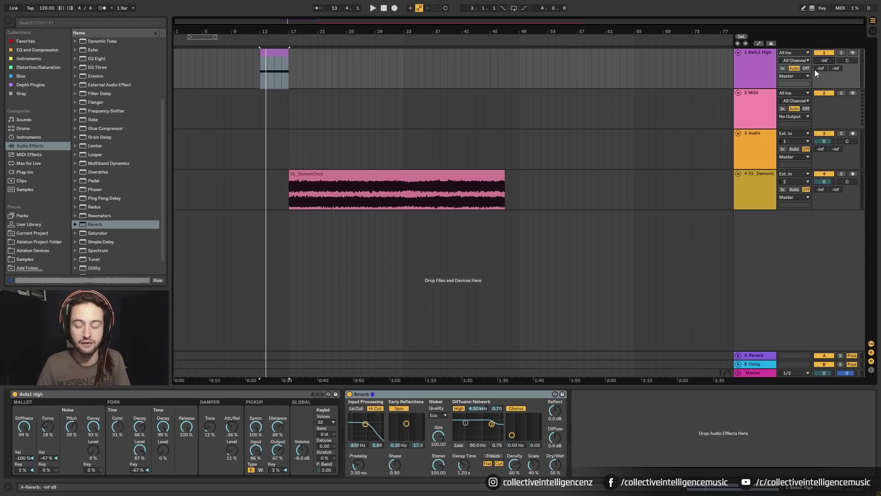
Step: Reset the Bells1 High track's volume to 0 dB
{"action": "right_click", "coordinate": [825, 61]}
{"action": "left_click", "coordinate": [781, 81]}
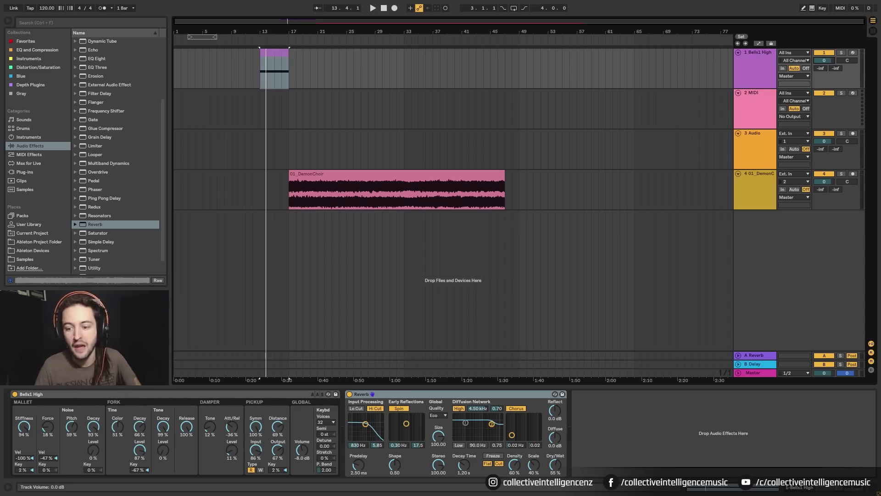
{"action": "right_click", "coordinate": [827, 61]}
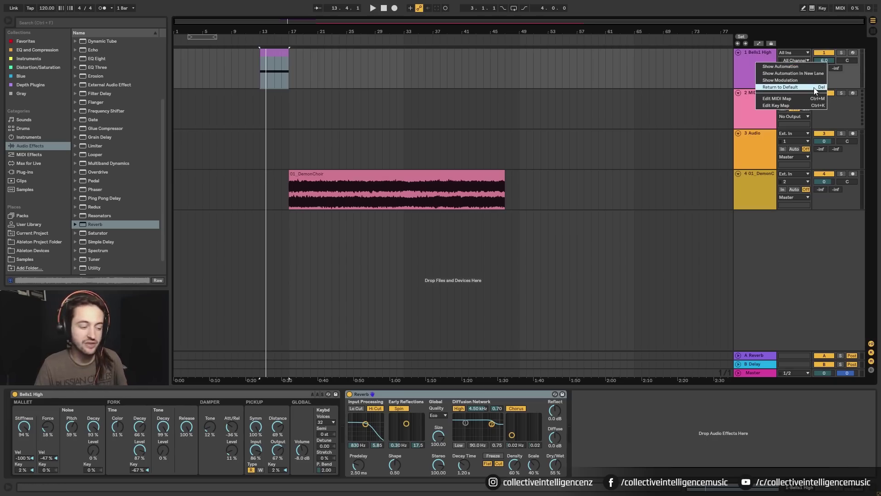
{"action": "left_click", "coordinate": [814, 87]}
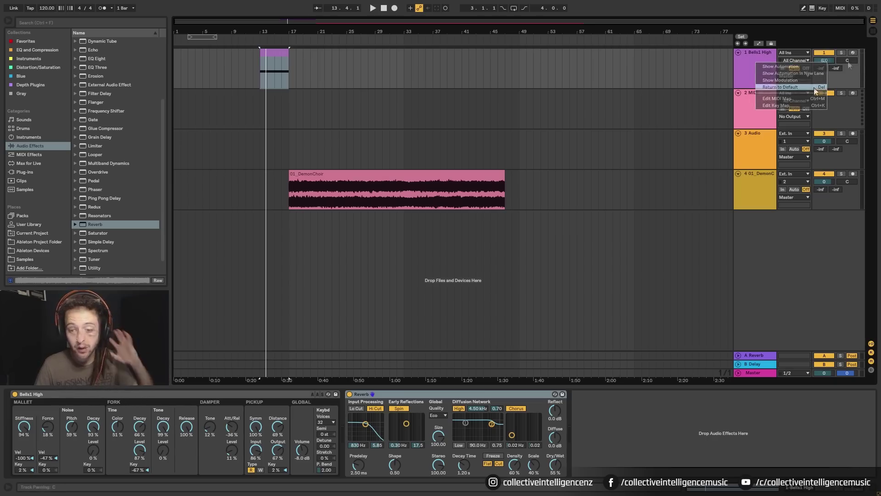
Step: Pan Bells1 High to 50L, reset, pan 50L again and play to hear it
{"action": "left_click_drag", "start_coordinate": [851, 62], "coordinate": [850, 84]}
{"action": "right_click", "coordinate": [850, 64]}
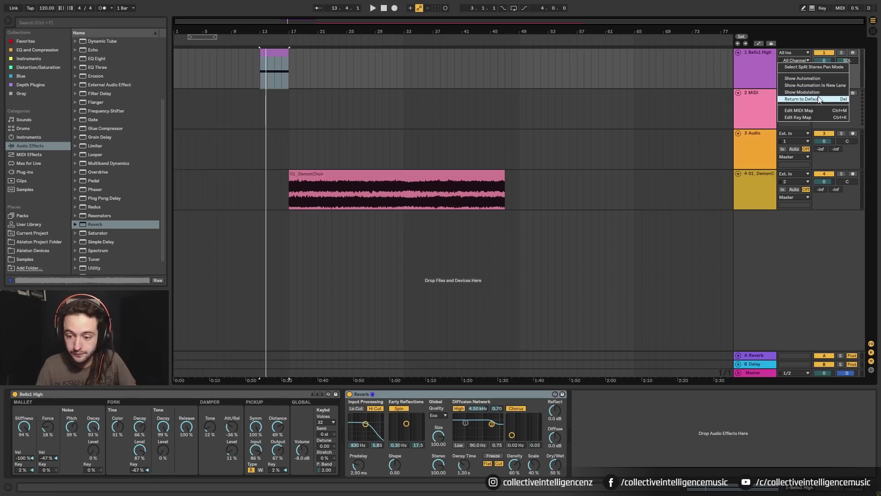
{"action": "left_click", "coordinate": [836, 89]}
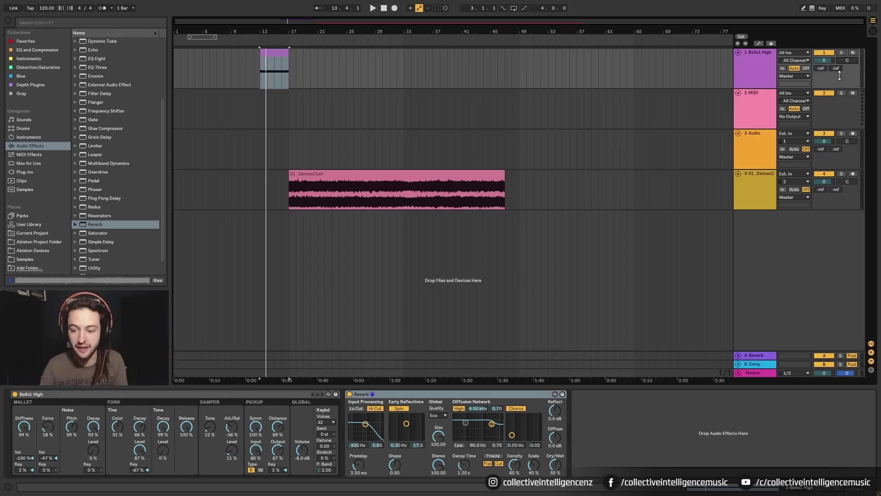
{"action": "left_click_drag", "start_coordinate": [847, 60], "coordinate": [847, 84]}
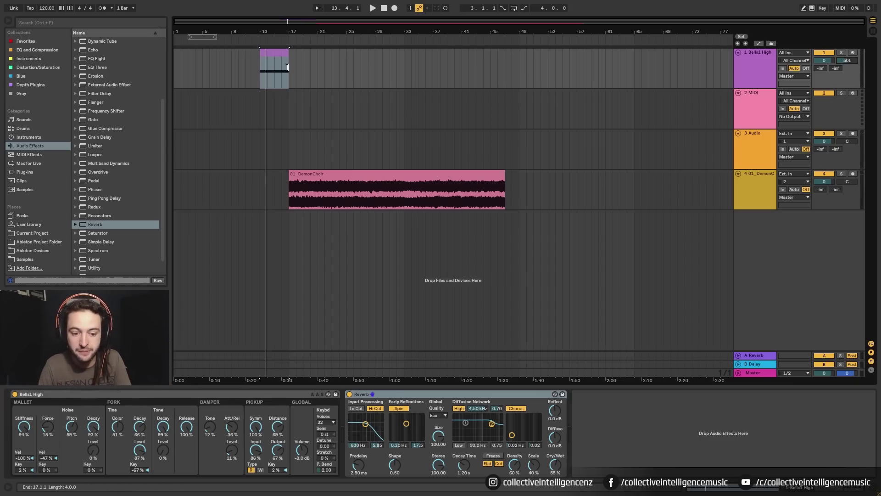
{"action": "key", "text": "space"}
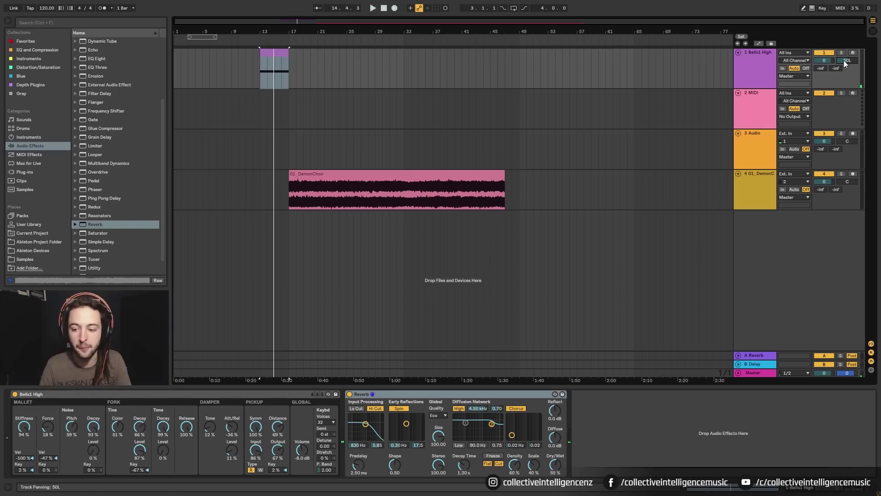
Step: Solo Bells1 High and audition its pan at 50R and 35R, then open the pan's options
{"action": "left_click_drag", "start_coordinate": [847, 63], "coordinate": [847, 56]}
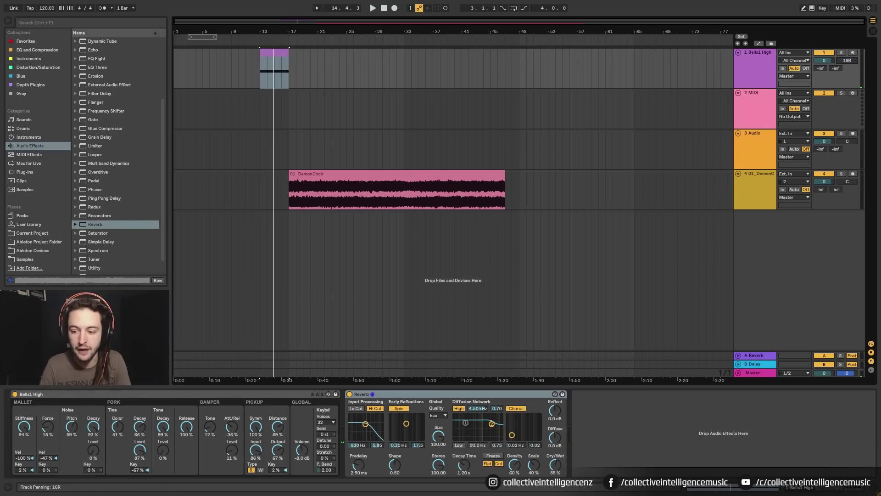
{"action": "left_click", "coordinate": [843, 54]}
{"action": "key", "text": "space"}
{"action": "key", "text": "space"}
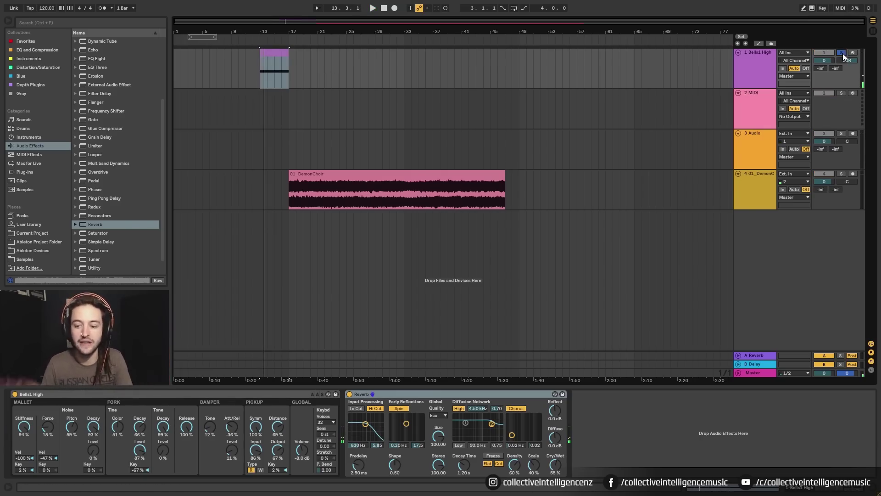
{"action": "left_click_drag", "start_coordinate": [847, 60], "coordinate": [847, 67]}
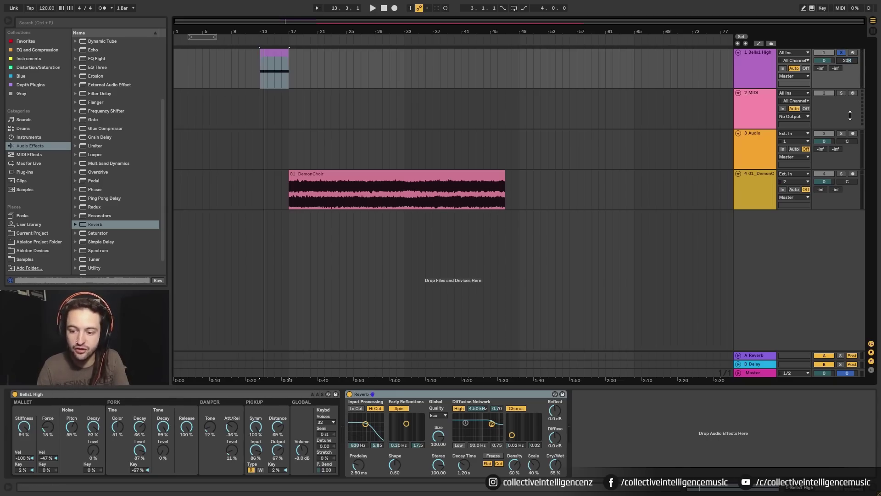
{"action": "key", "text": "space"}
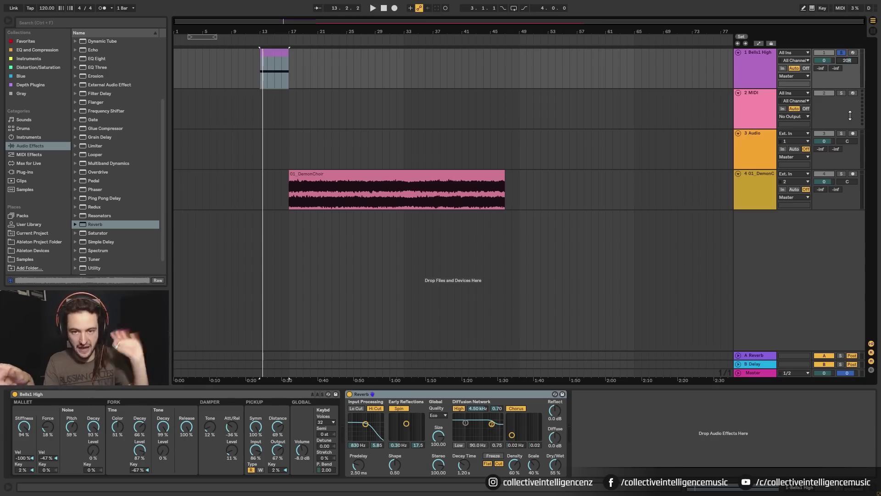
{"action": "left_click", "coordinate": [848, 64]}
{"action": "right_click", "coordinate": [847, 63]}
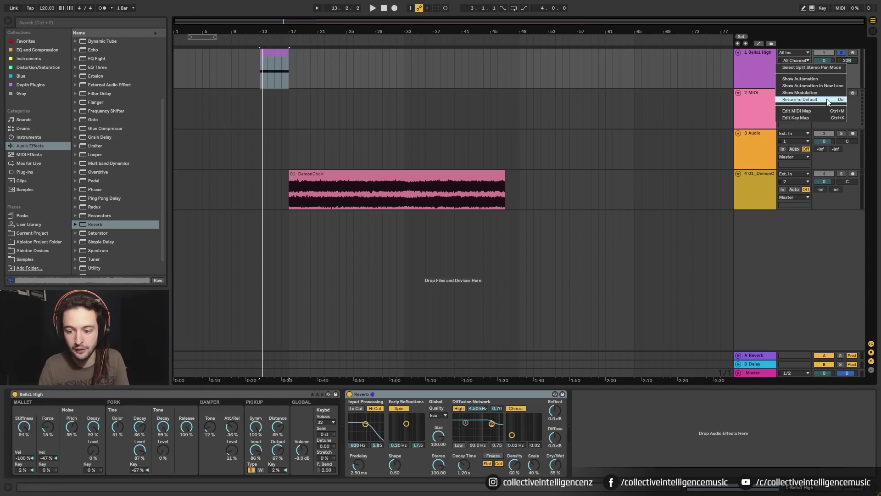
Step: Reset the Bells1 High pan to centre and set the tempo to 100 BPM
{"action": "left_click", "coordinate": [810, 97]}
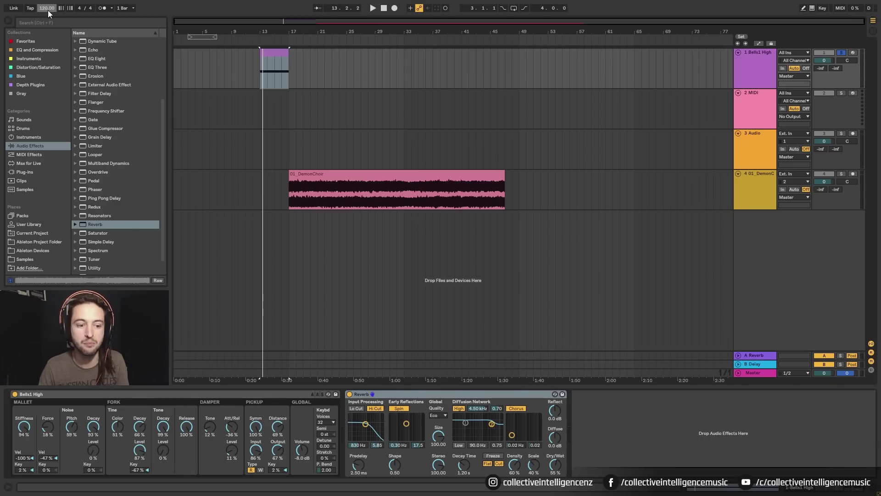
{"action": "left_click_drag", "start_coordinate": [45, 10], "coordinate": [43, 46]}
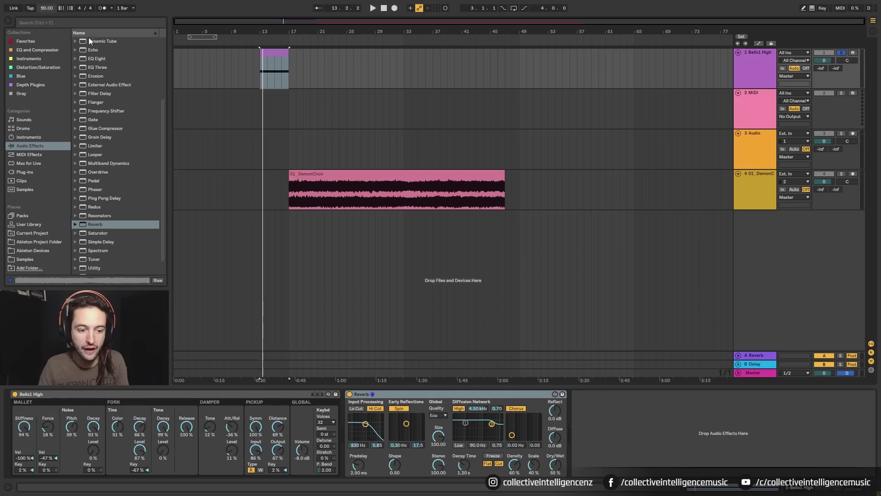
{"action": "key", "text": "Delete"}
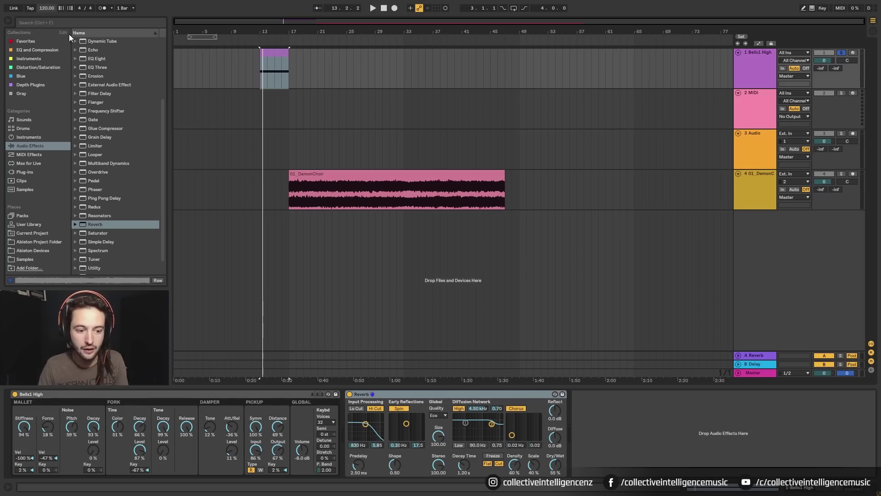
{"action": "type", "text": "10"}
{"action": "left_click", "coordinate": [347, 148]}
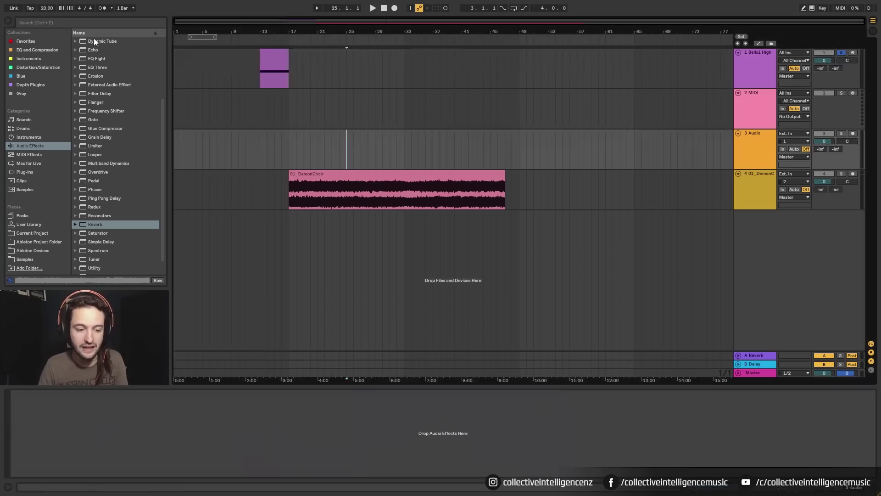
{"action": "key", "text": "Return"}
{"action": "type", "text": "100"}
{"action": "key", "text": "Return"}
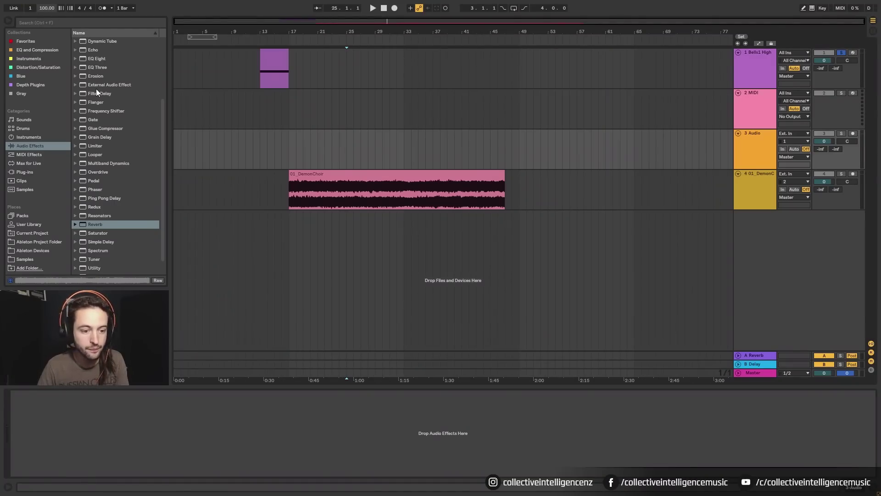
Step: Play from bar 9 while toggling the metronome on and off, ending with it off
{"action": "left_click", "coordinate": [30, 8]}
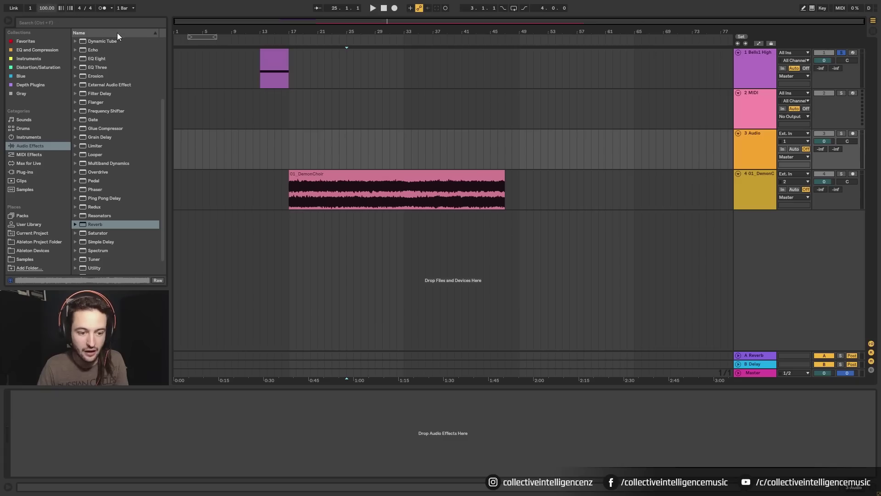
{"action": "left_click", "coordinate": [104, 8]}
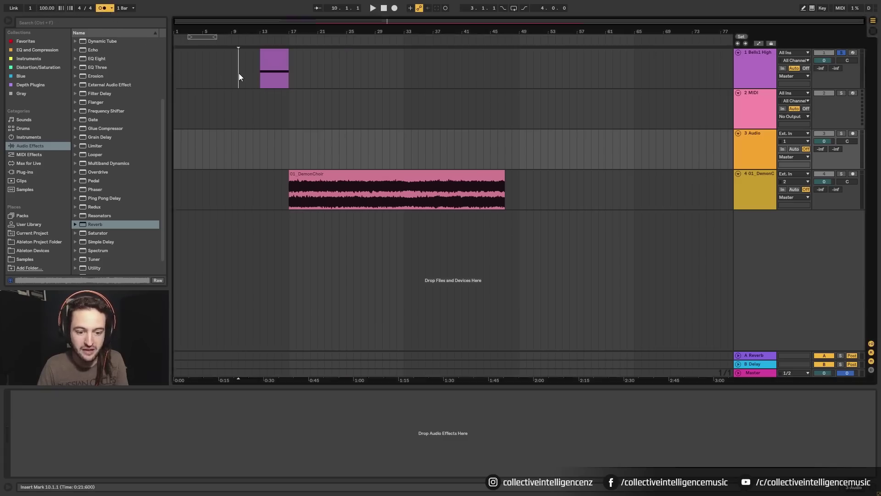
{"action": "left_click", "coordinate": [239, 74]}
{"action": "left_click", "coordinate": [229, 72]}
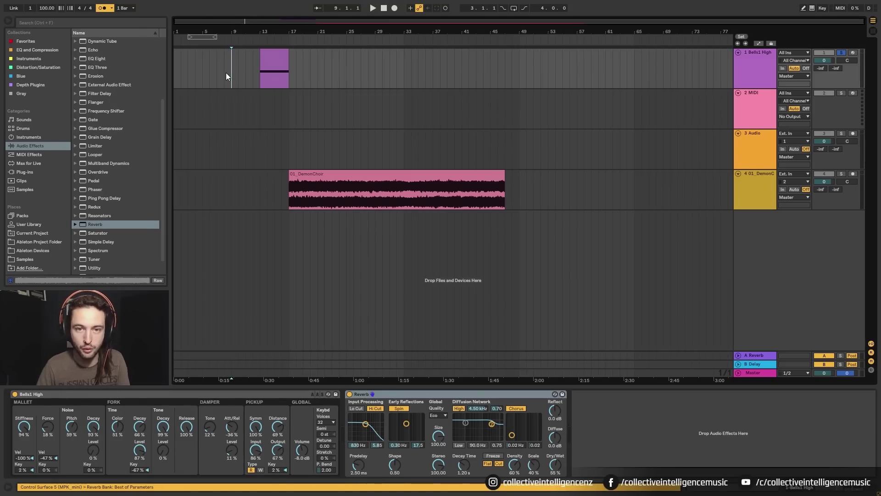
{"action": "key", "text": "space"}
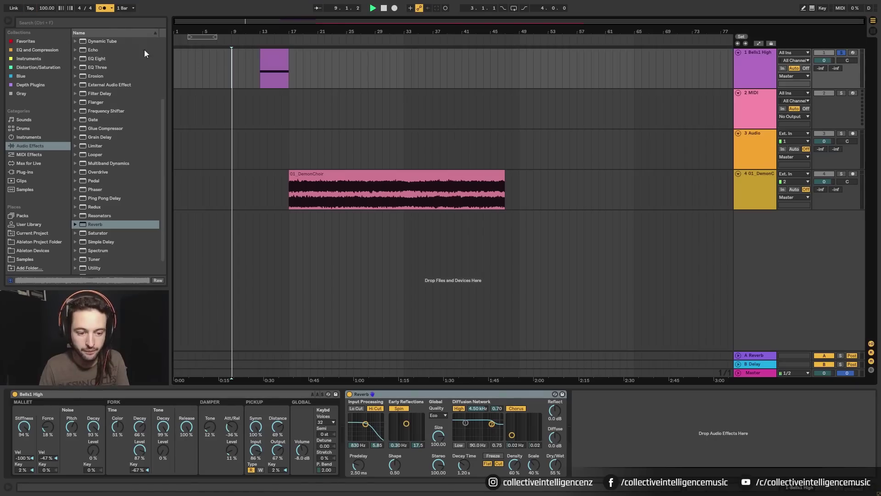
{"action": "left_click", "coordinate": [100, 9]}
{"action": "left_click", "coordinate": [100, 10]}
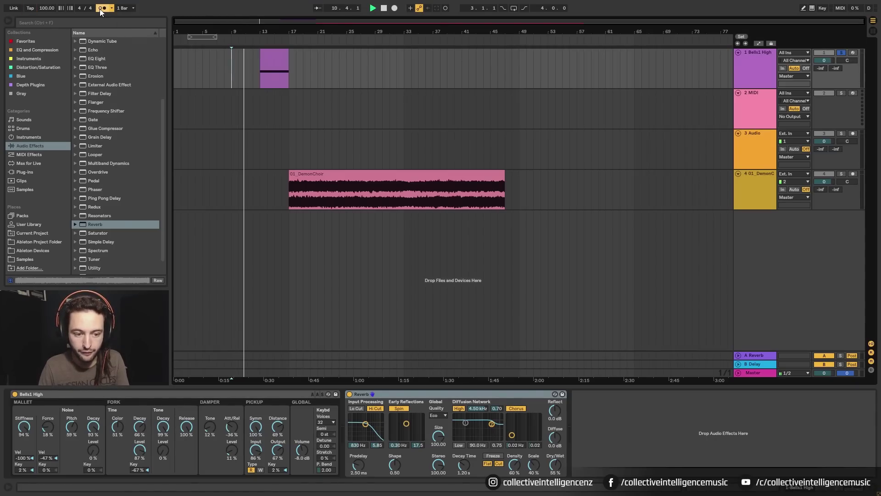
{"action": "left_click", "coordinate": [100, 9]}
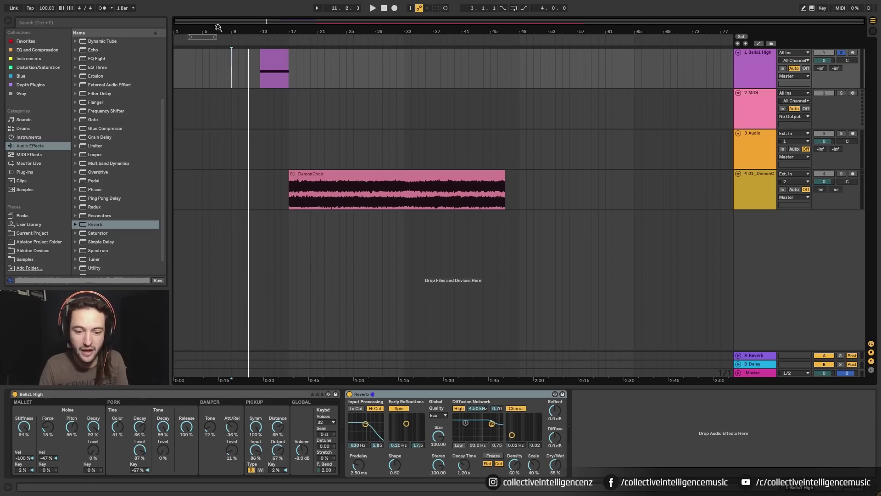
{"action": "left_click_drag", "start_coordinate": [334, 8], "coordinate": [333, 0]}
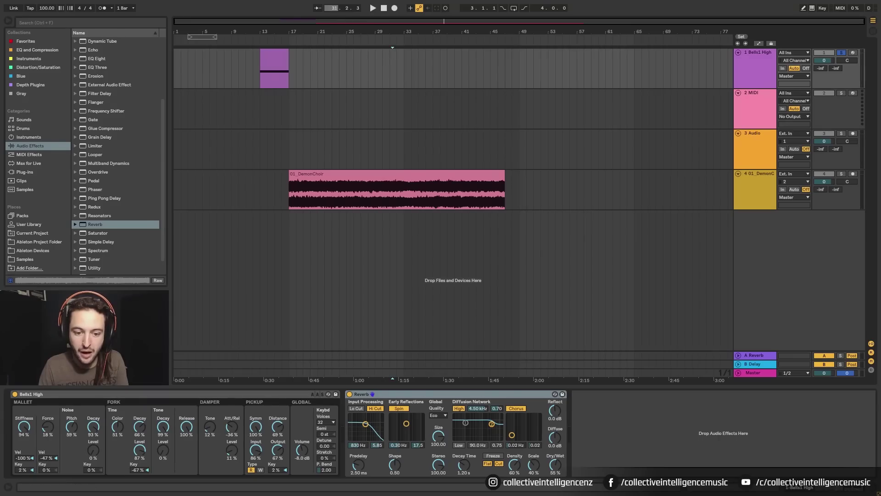
{"action": "left_click", "coordinate": [531, 42]}
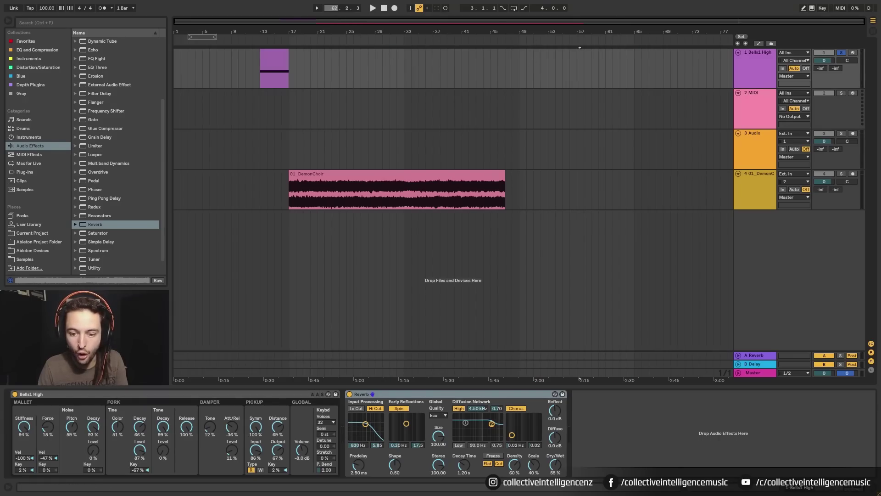
{"action": "left_click_drag", "start_coordinate": [334, 8], "coordinate": [334, 26]}
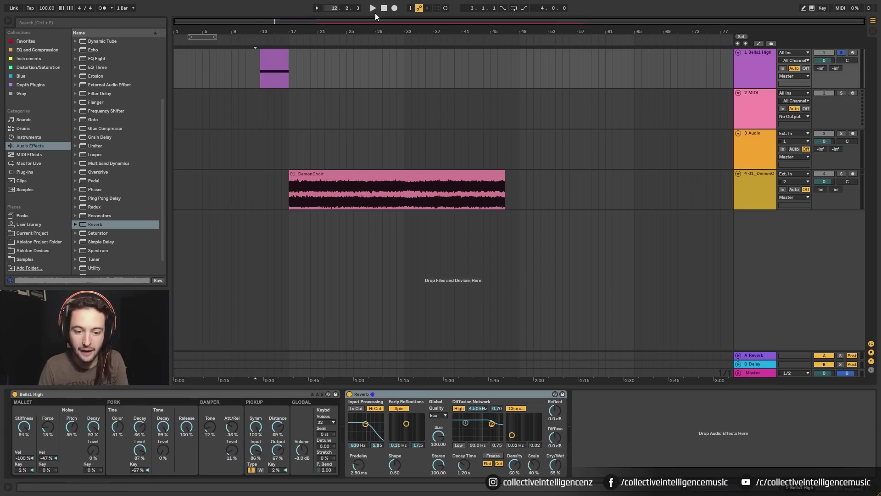
{"action": "left_click", "coordinate": [372, 10]}
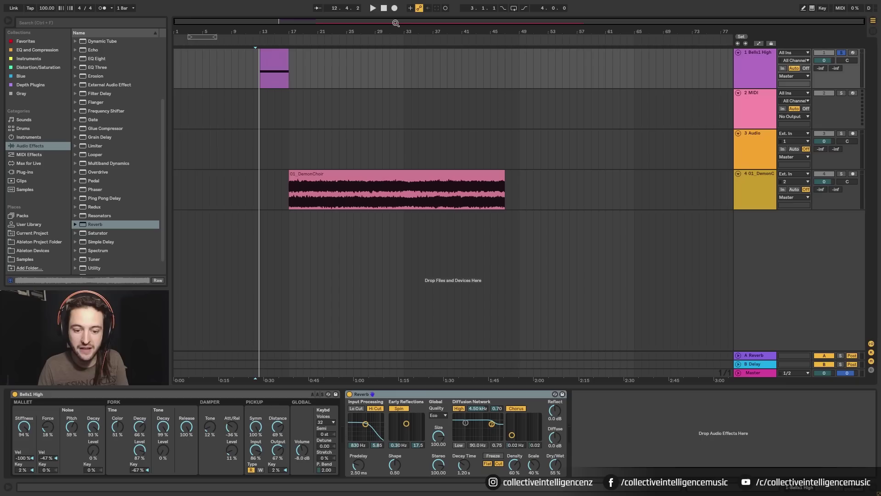
{"action": "key", "text": "space"}
{"action": "key", "text": "space"}
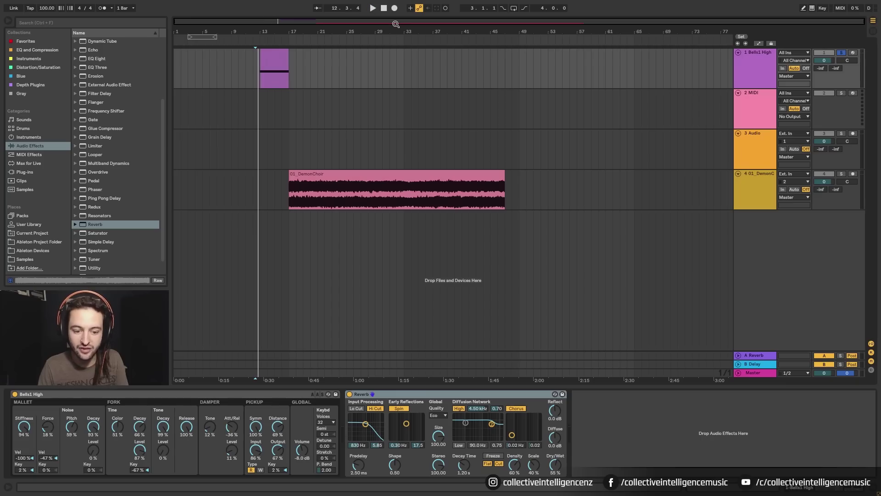
{"action": "key", "text": "space"}
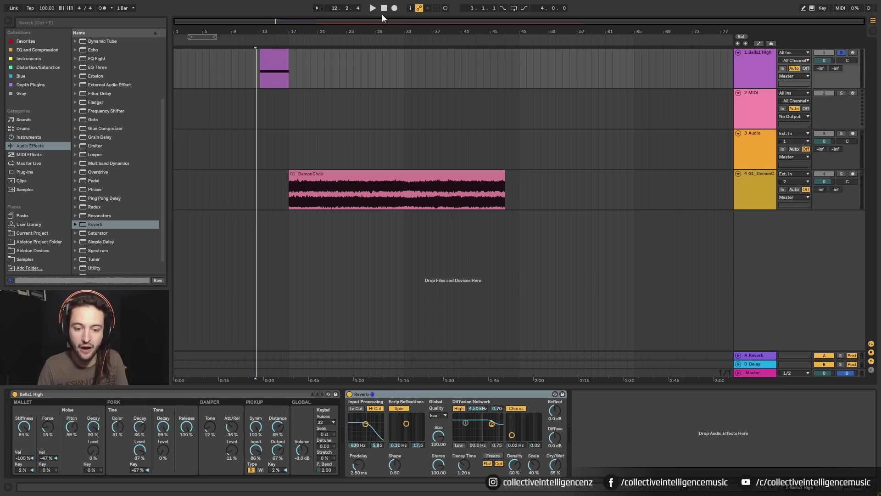
{"action": "left_click", "coordinate": [384, 8]}
{"action": "left_click", "coordinate": [372, 9]}
{"action": "left_click", "coordinate": [384, 9]}
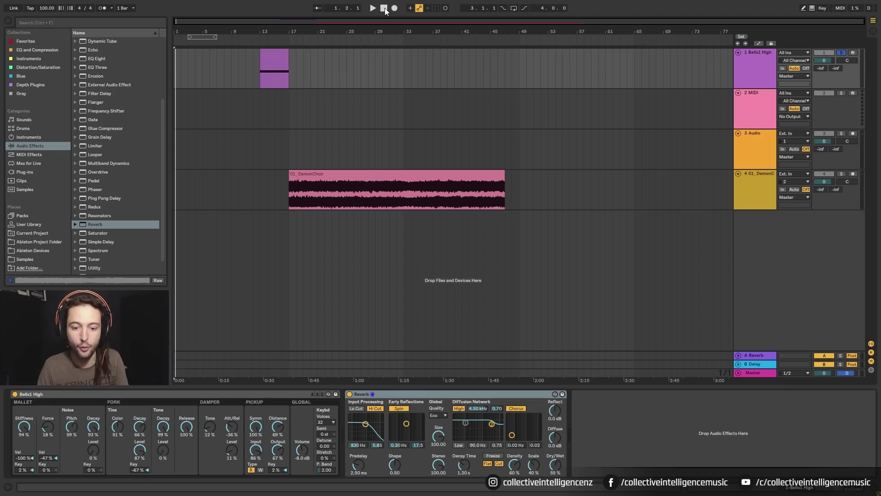
{"action": "left_click", "coordinate": [384, 8]}
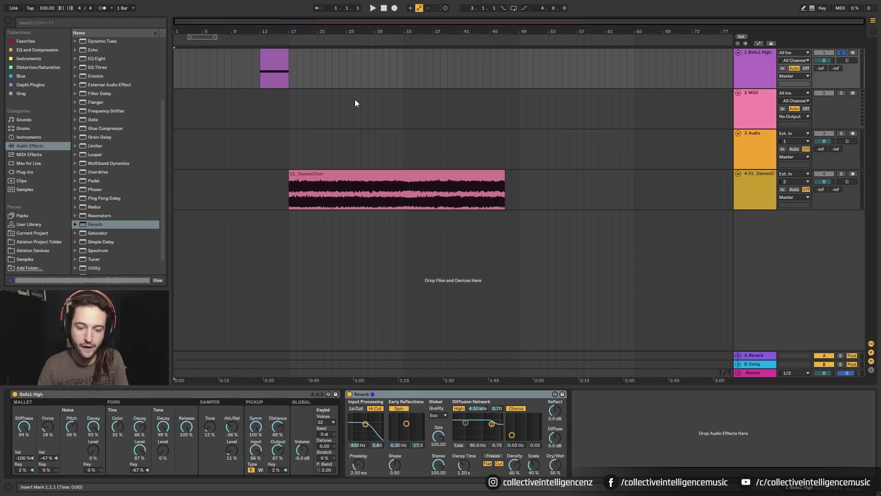
Step: Loop bars 21–25 on Bells1 High, then move the loop to bars 29–33 and then bars 37–41
{"action": "left_click", "coordinate": [318, 67]}
{"action": "left_click_drag", "start_coordinate": [318, 67], "coordinate": [347, 70]}
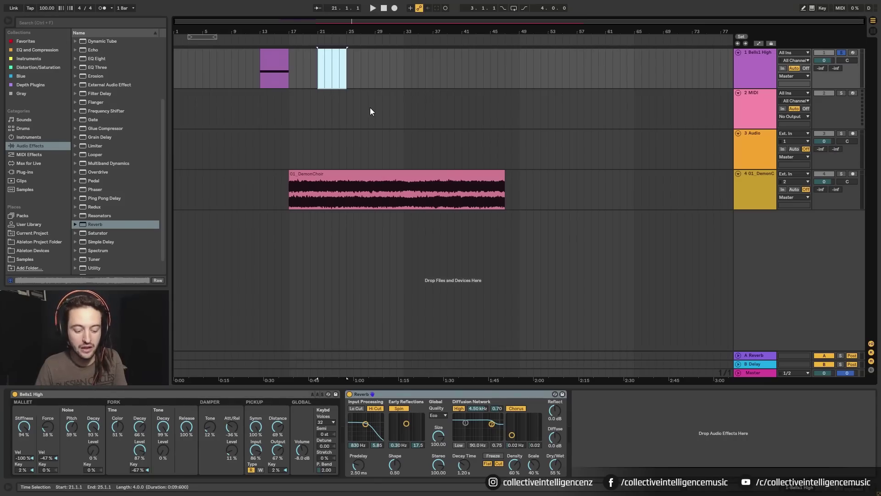
{"action": "key", "text": "ctrl+l"}
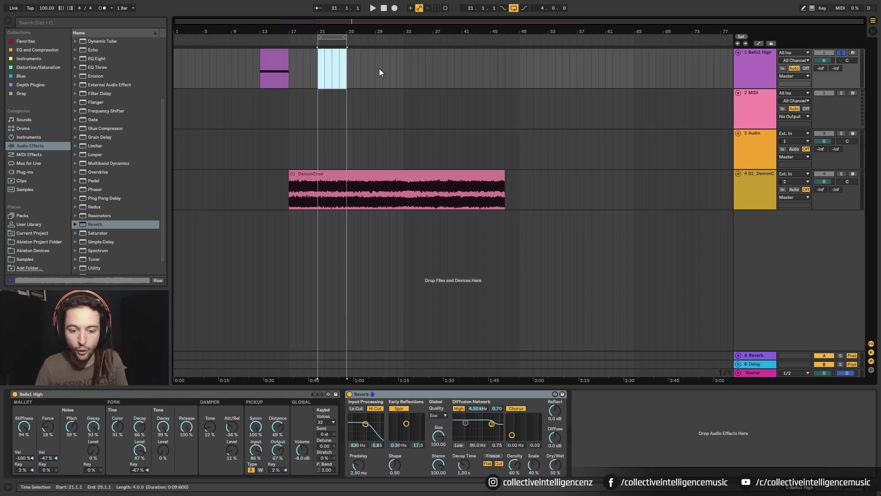
{"action": "left_click_drag", "start_coordinate": [376, 68], "coordinate": [392, 71]}
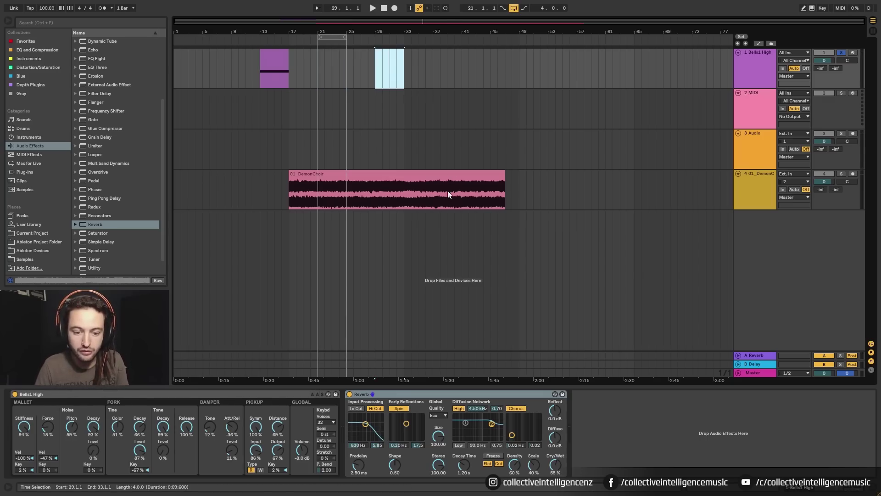
{"action": "right_click", "coordinate": [386, 73]}
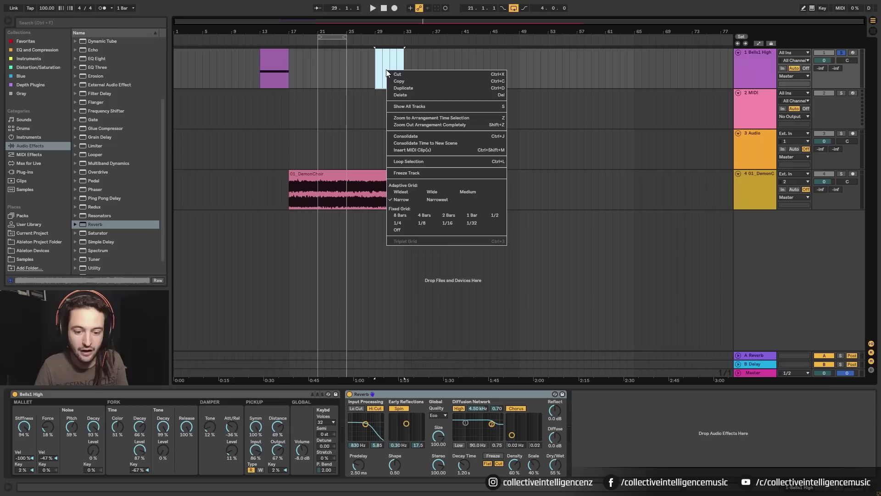
{"action": "left_click", "coordinate": [416, 163]}
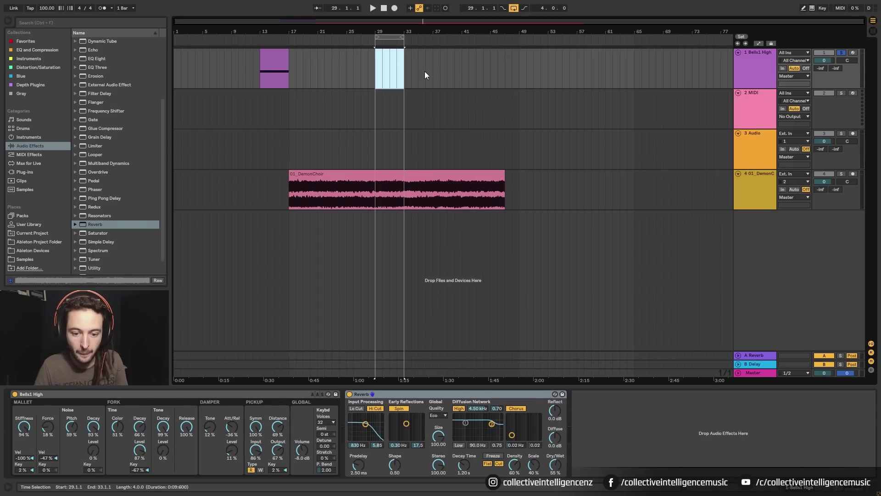
{"action": "left_click_drag", "start_coordinate": [432, 64], "coordinate": [460, 65]}
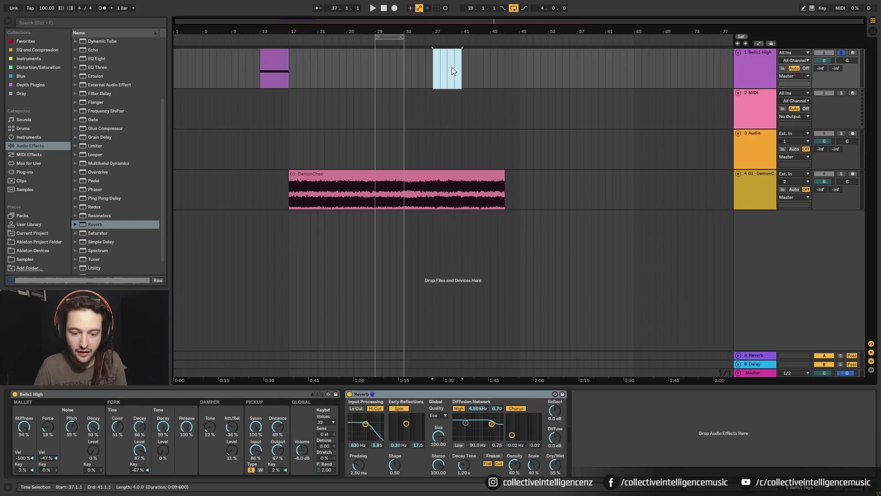
{"action": "right_click", "coordinate": [451, 67]}
{"action": "left_click", "coordinate": [486, 158]}
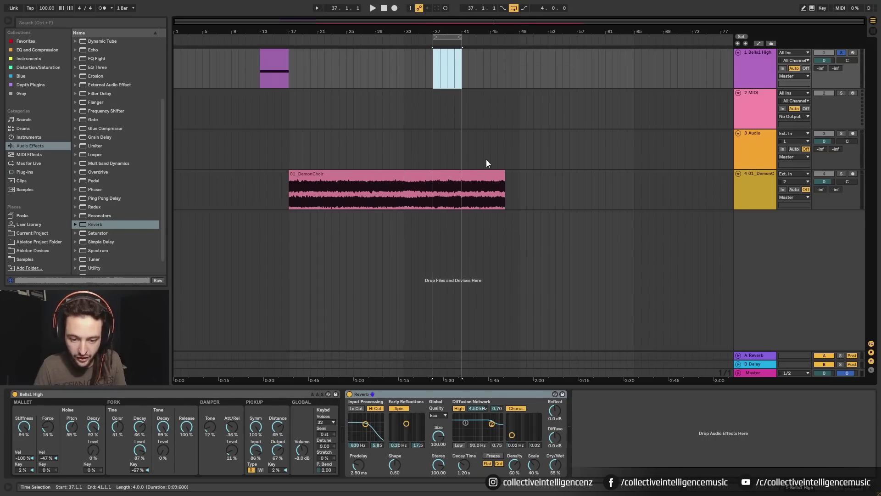
Step: Toggle looping off and on twice, leaving looping enabled
{"action": "left_click", "coordinate": [514, 8]}
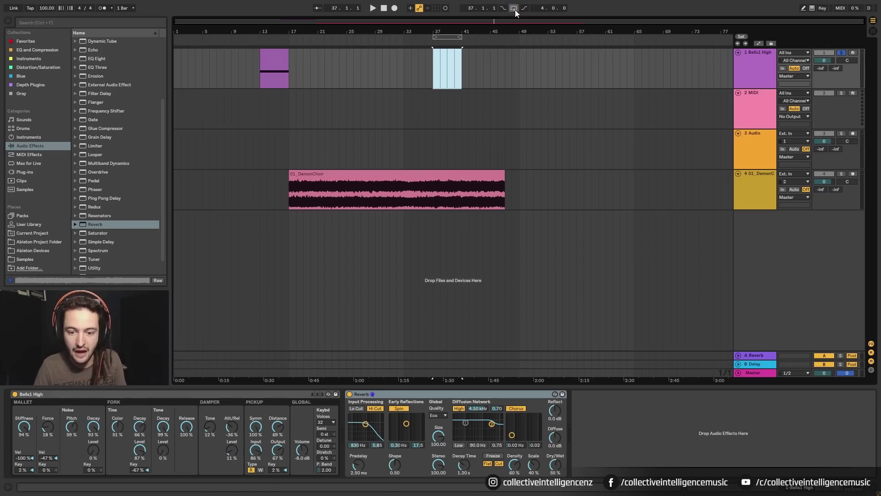
{"action": "left_click", "coordinate": [514, 9]}
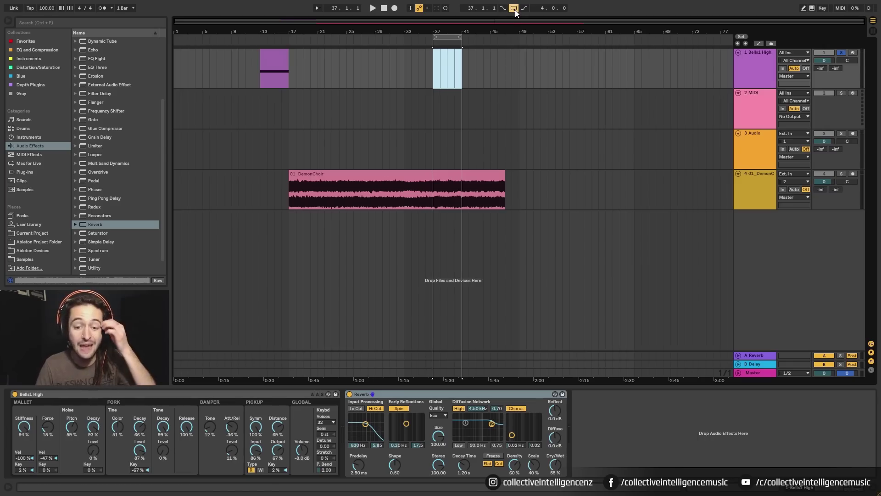
{"action": "left_click", "coordinate": [514, 9]}
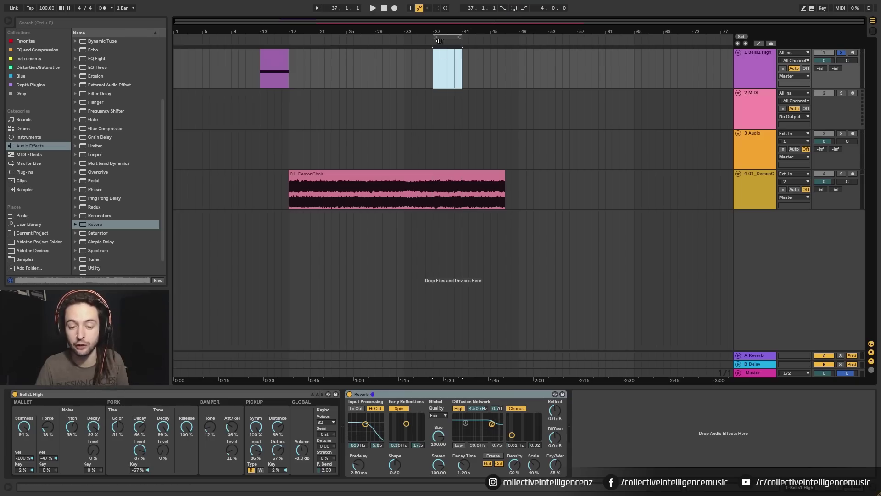
{"action": "left_click", "coordinate": [513, 8]}
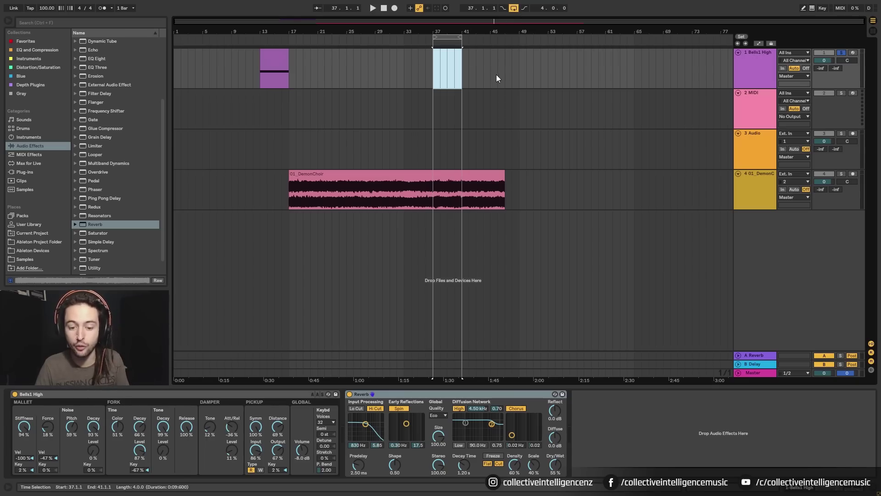
Step: Move the loop brace from bars 37–41 to bars 13–17 and play the Bells1 High clip
{"action": "left_click", "coordinate": [440, 87]}
{"action": "left_click_drag", "start_coordinate": [433, 83], "coordinate": [444, 82]}
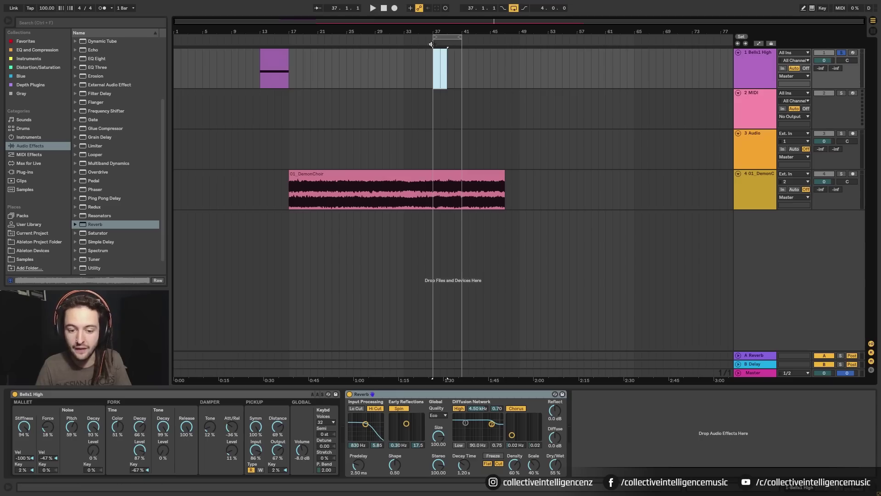
{"action": "left_click", "coordinate": [256, 95]}
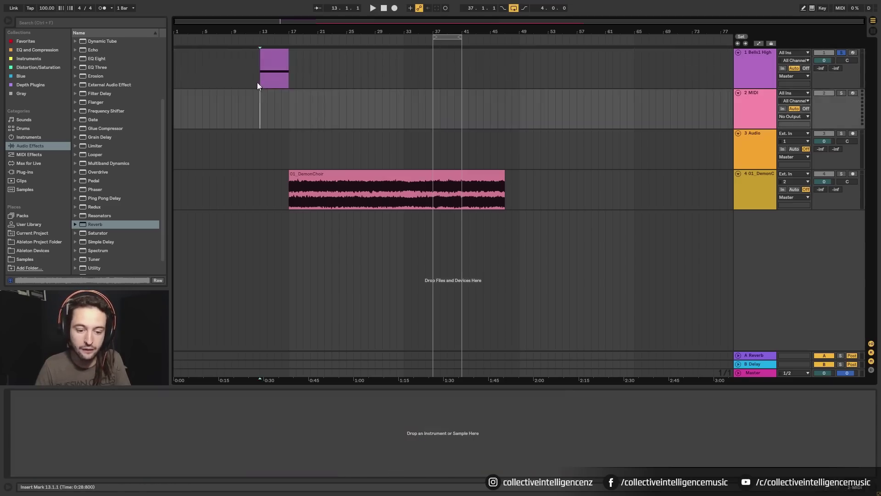
{"action": "left_click", "coordinate": [448, 36]}
{"action": "left_click_drag", "start_coordinate": [448, 35], "coordinate": [267, 38]}
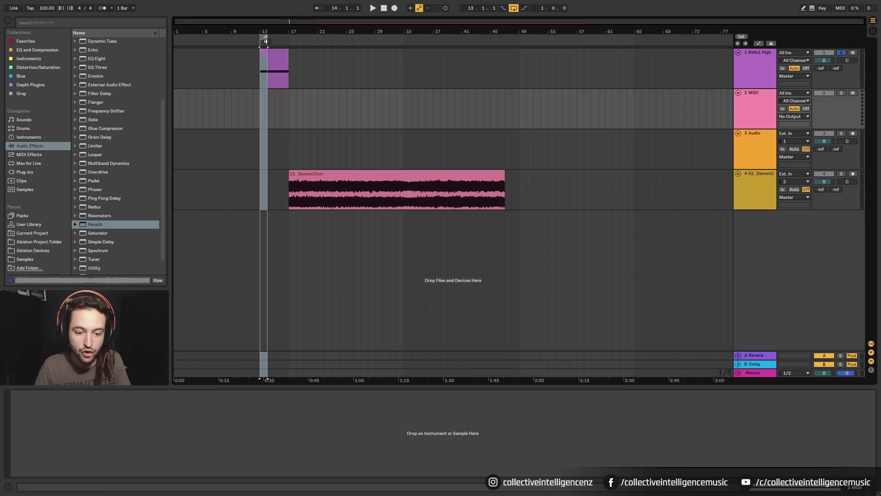
{"action": "left_click", "coordinate": [264, 55]}
{"action": "key", "text": "space"}
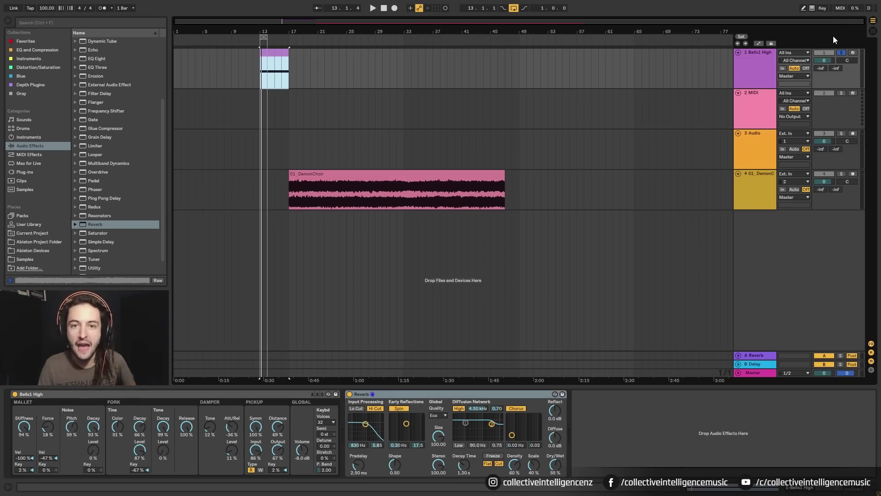
Step: Add two new audio tracks and two new MIDI tracks
{"action": "right_click", "coordinate": [772, 260]}
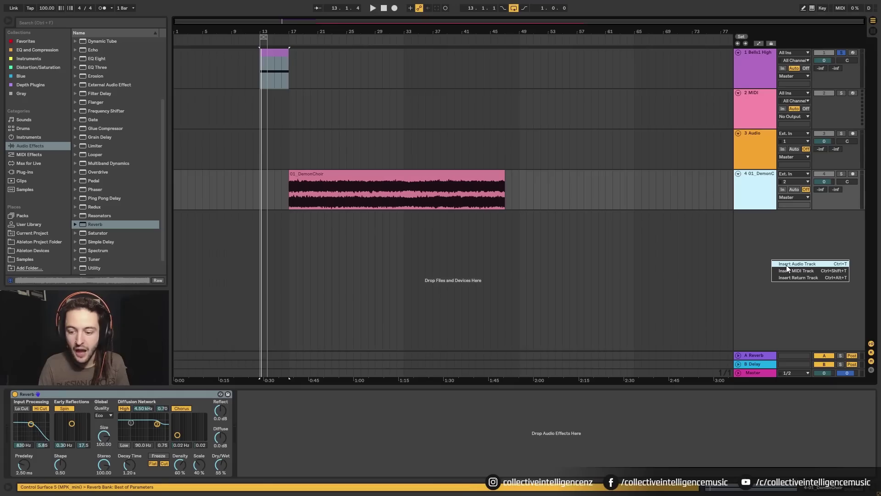
{"action": "left_click", "coordinate": [787, 266]}
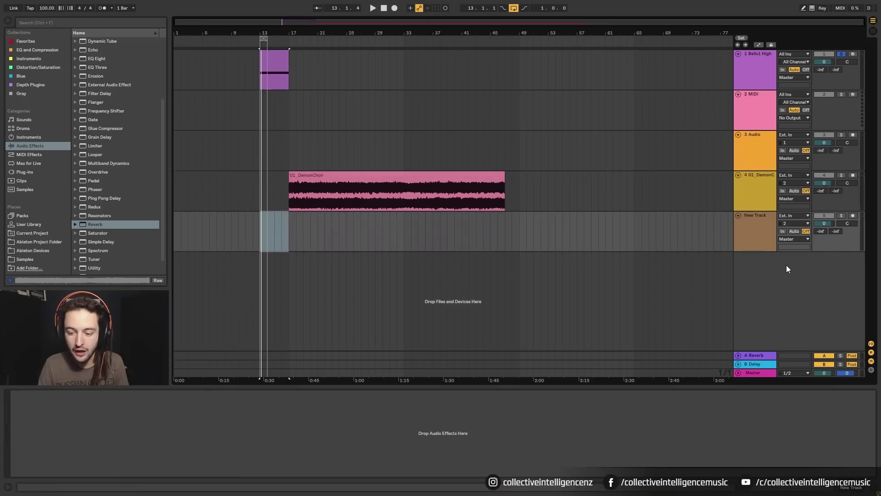
{"action": "key", "text": "ctrl+t"}
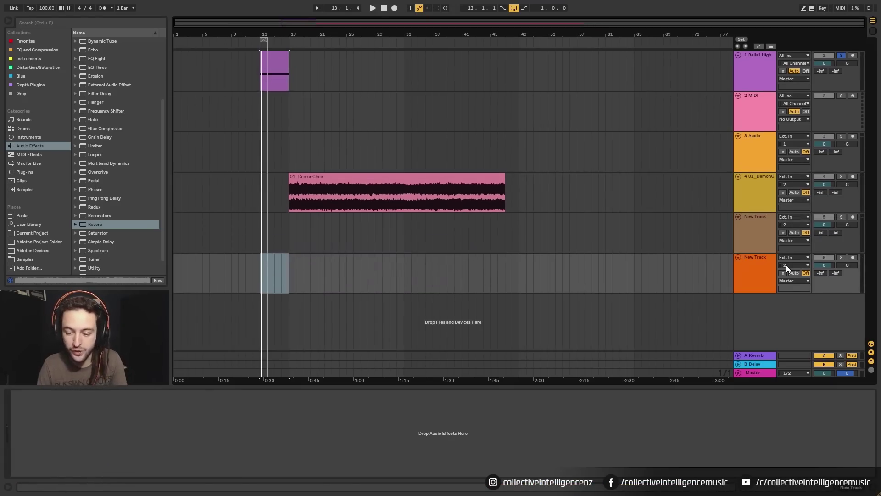
{"action": "right_click", "coordinate": [758, 314]}
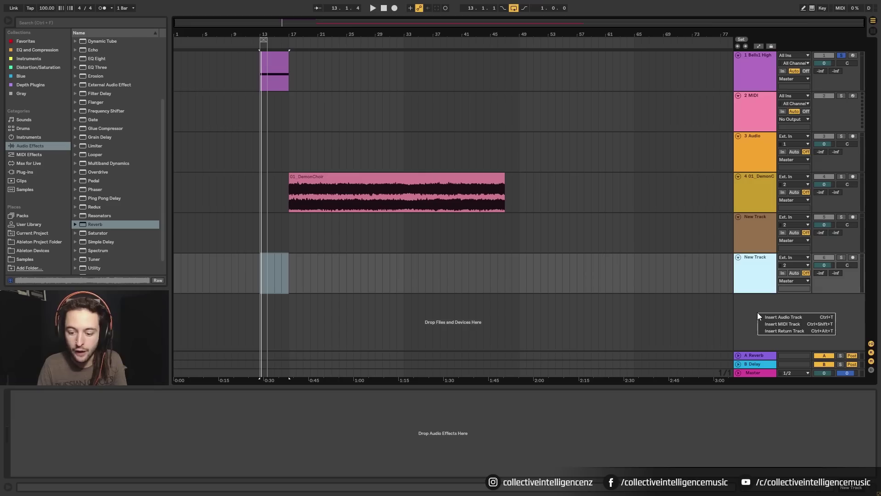
{"action": "left_click", "coordinate": [789, 324]}
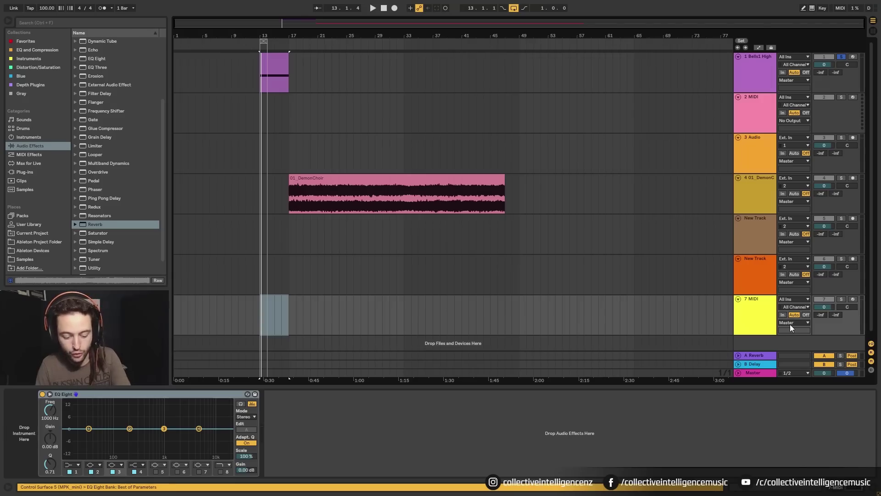
{"action": "key", "text": "ctrl+shift+t"}
Step: Select tracks 2 MIDI through 8 MIDI and delete them, leaving only Bells1 High
{"action": "left_click", "coordinate": [758, 326]}
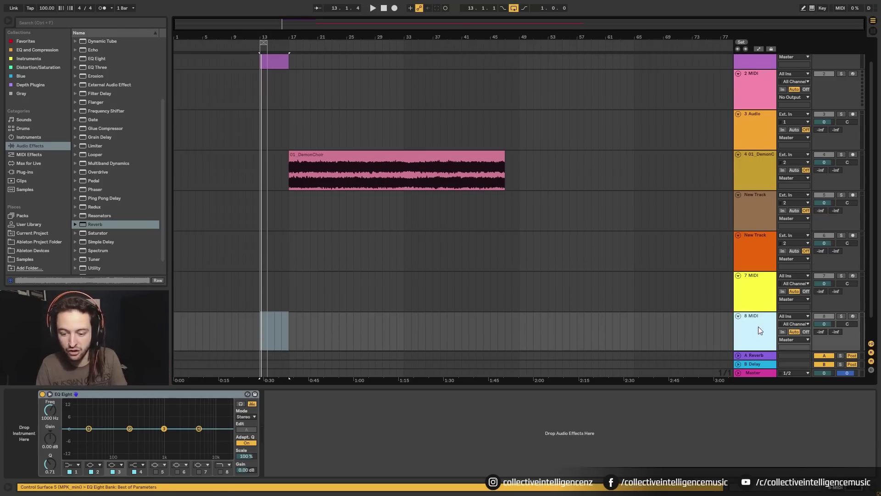
{"action": "scroll", "coordinate": [757, 128], "scroll_direction": "up", "scroll_amount": 1}
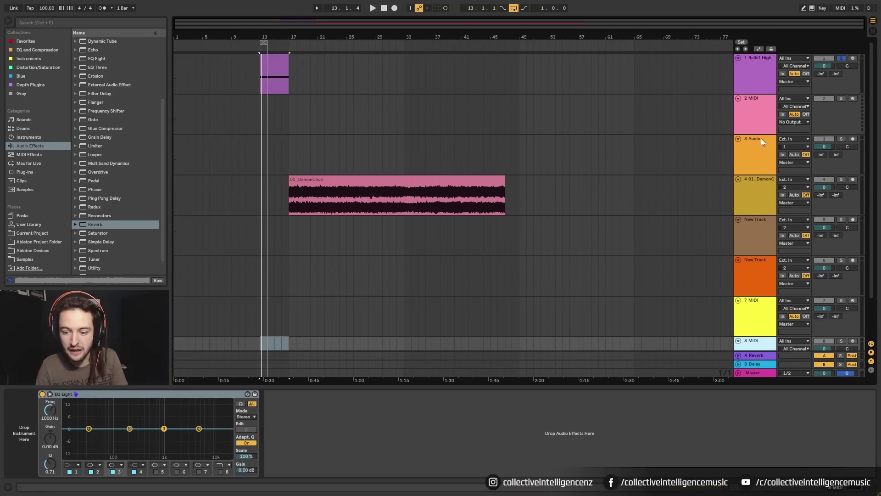
{"action": "left_click", "coordinate": [753, 103], "text": "shift"}
{"action": "scroll", "coordinate": [737, 313], "scroll_direction": "down", "scroll_amount": 1}
{"action": "scroll", "coordinate": [730, 157], "scroll_direction": "up", "scroll_amount": 1}
{"action": "key", "text": "Delete"}
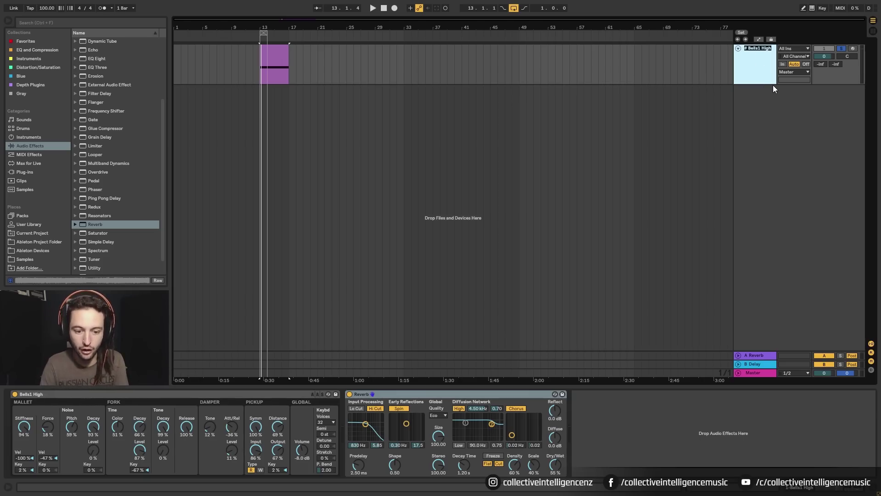
Step: Rename the Bells1 High track to 'Piano' and exit full-screen with F11
{"action": "type", "text": "Piano"}
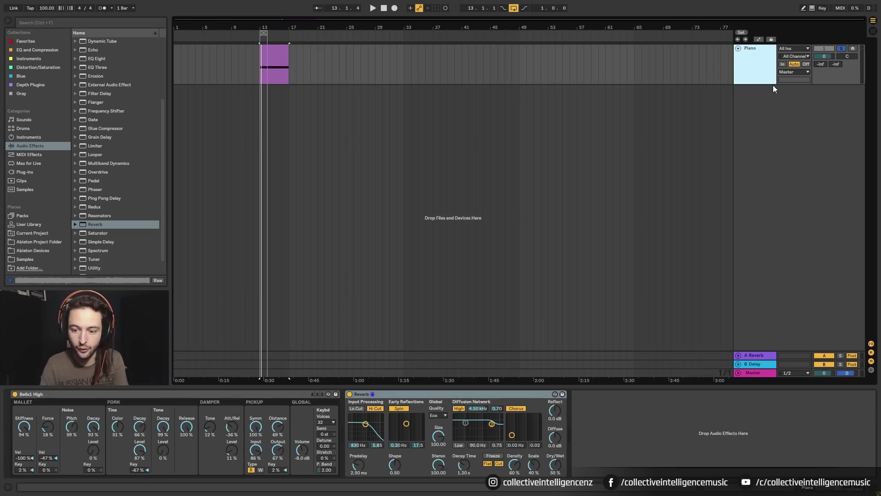
{"action": "right_click", "coordinate": [759, 58]}
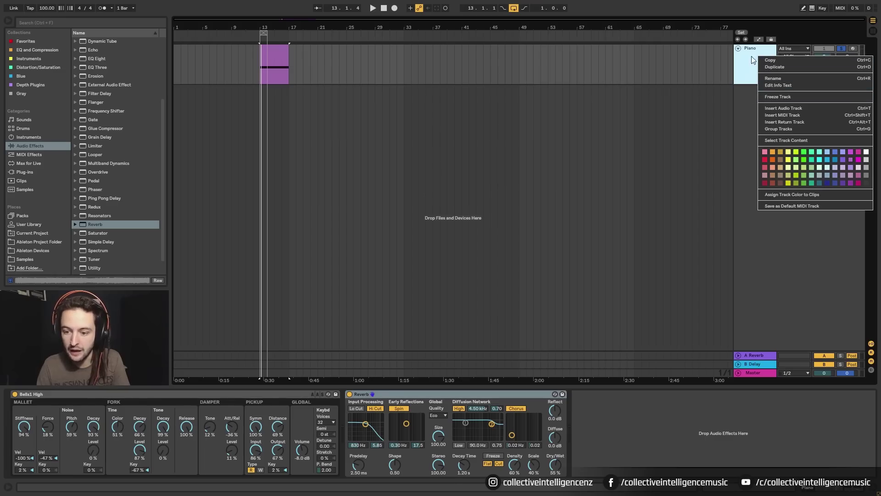
{"action": "right_click", "coordinate": [752, 49]}
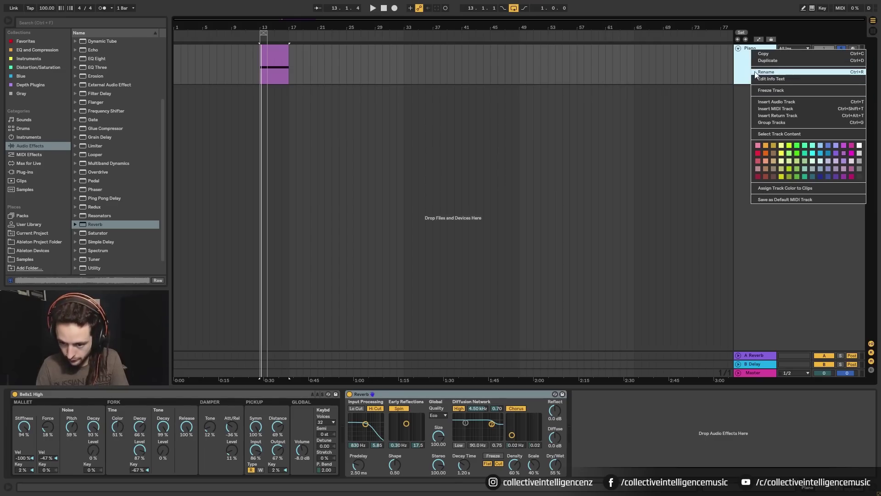
{"action": "left_click", "coordinate": [853, 72]}
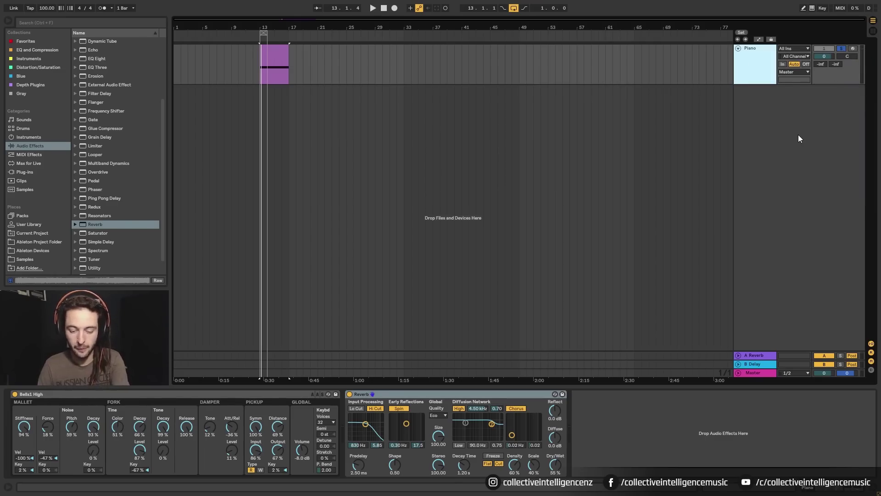
{"action": "key", "text": "F11"}
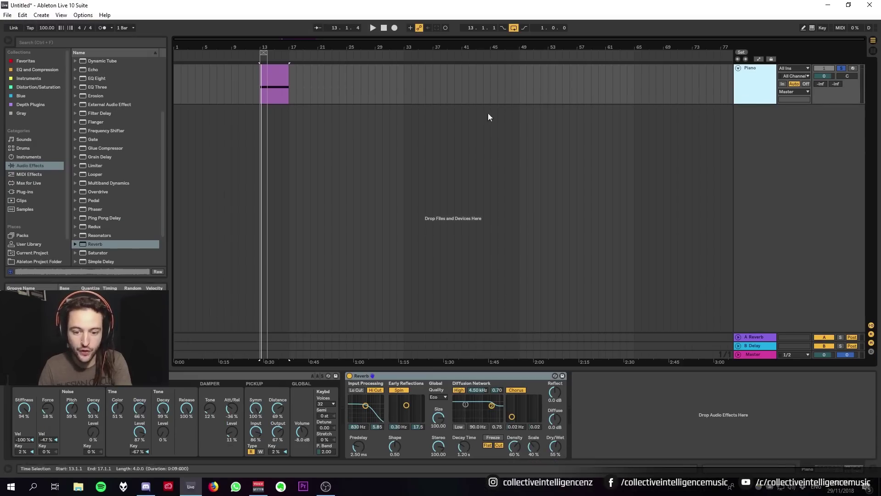
Step: Return to full-screen mode, closing the Create menu without choosing anything
{"action": "left_click", "coordinate": [46, 16]}
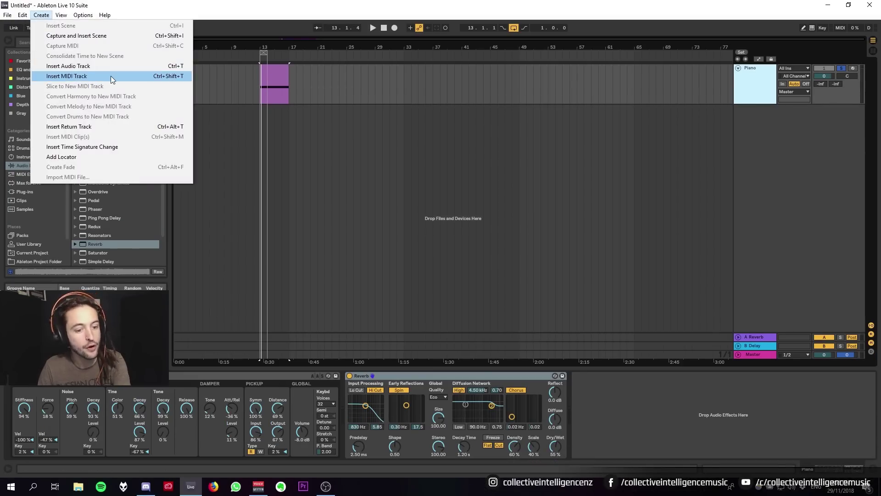
{"action": "key", "text": "F11"}
{"action": "left_click", "coordinate": [310, 67]}
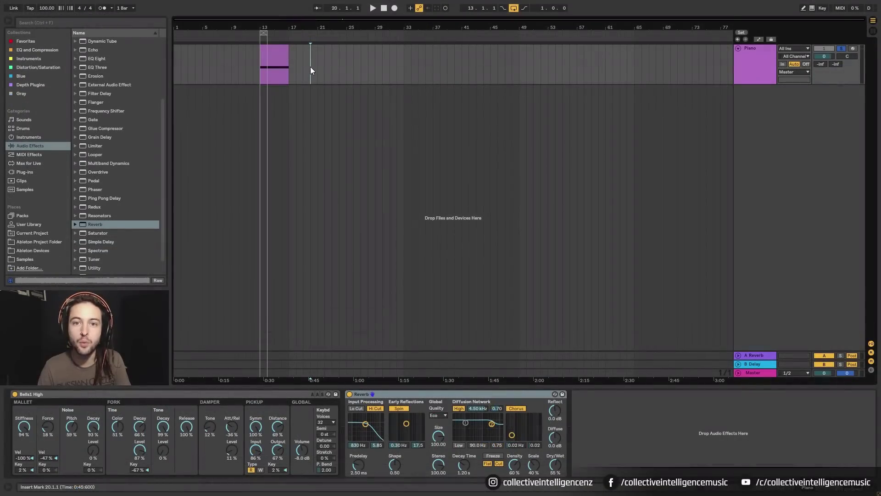
Step: Duplicate the bar 13 Piano clip to bars 17–21 and copy the bars 33–37 clip to bars 41–45
{"action": "left_click", "coordinate": [271, 53]}
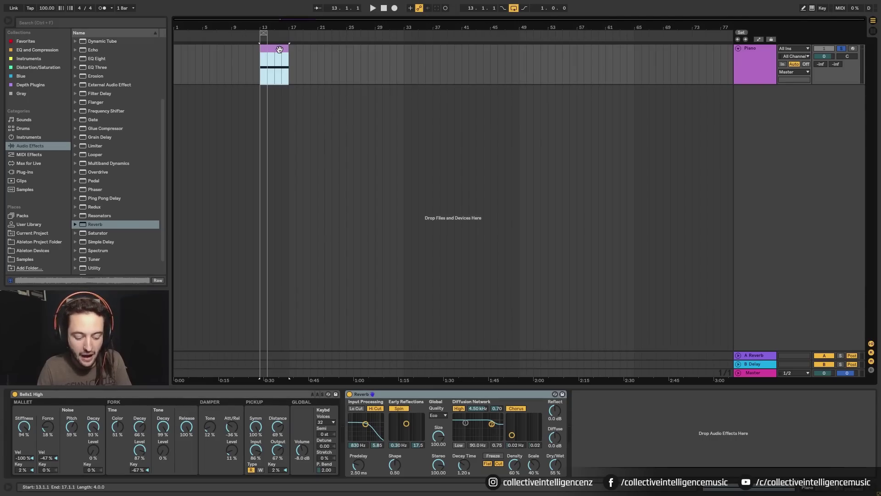
{"action": "key", "text": "ctrl+d"}
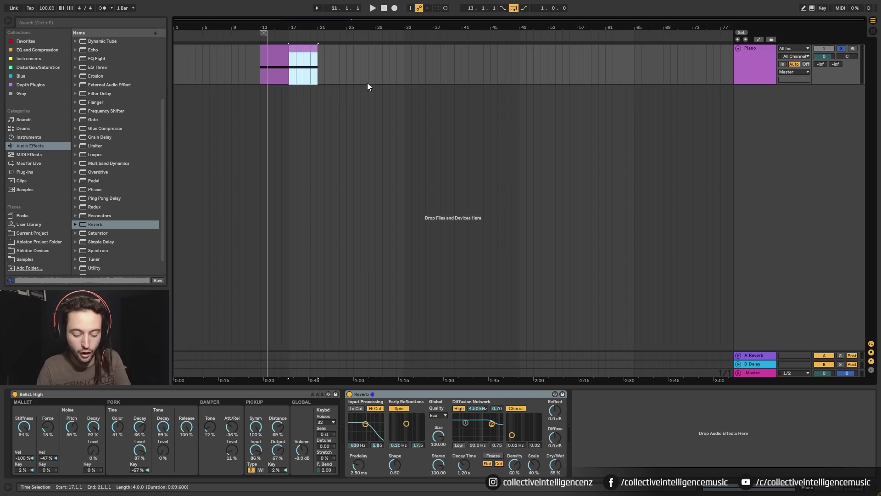
{"action": "left_click", "coordinate": [404, 54]}
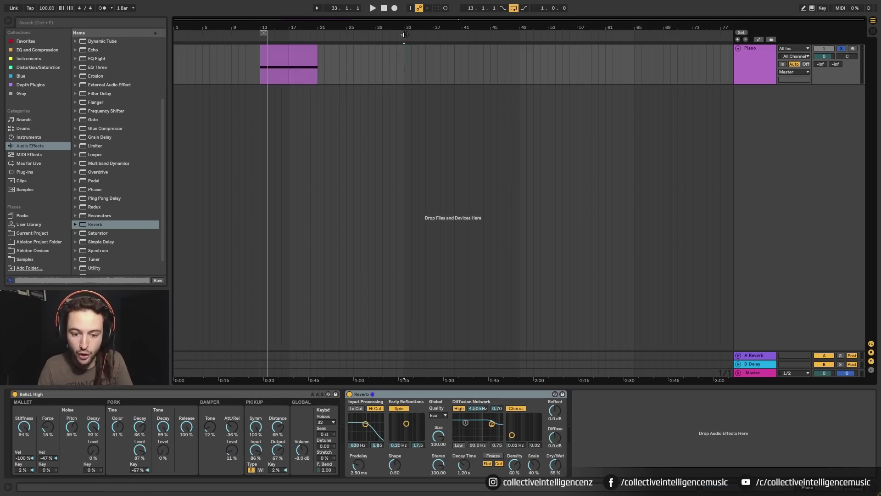
{"action": "left_click", "coordinate": [437, 73], "text": "shift"}
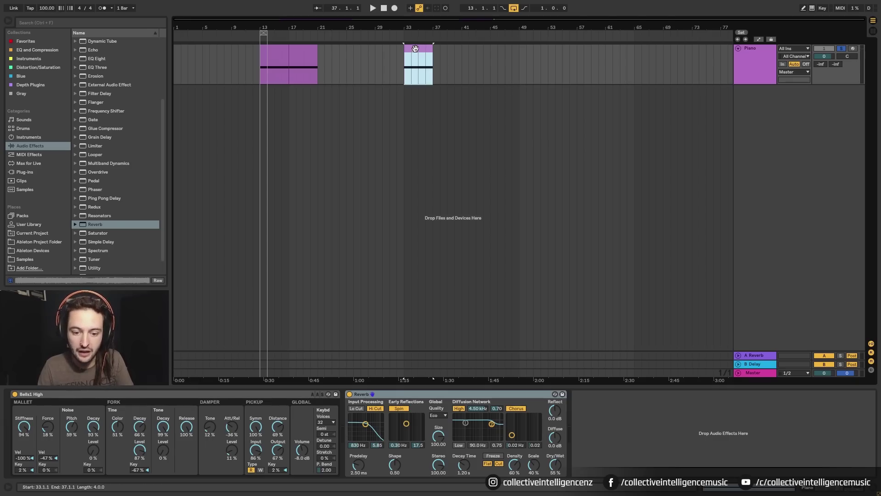
{"action": "left_click_drag", "start_coordinate": [416, 48], "coordinate": [472, 50]}
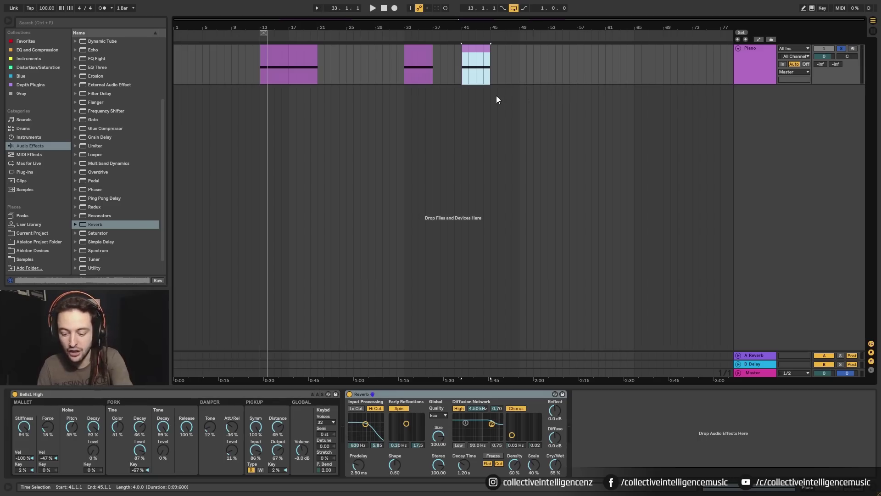
Step: Try 1/16 and 4 Bars grid settings, mark bars 41–45, then turn the grid off
{"action": "right_click", "coordinate": [456, 71]}
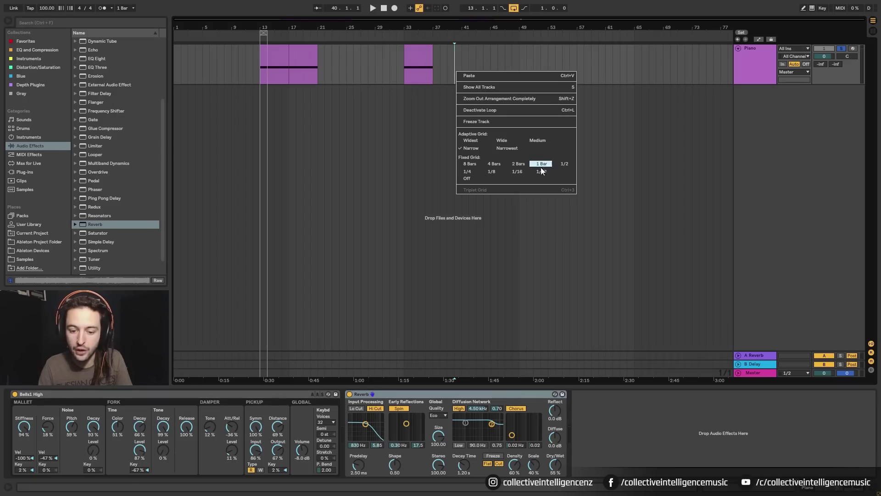
{"action": "left_click", "coordinate": [521, 173]}
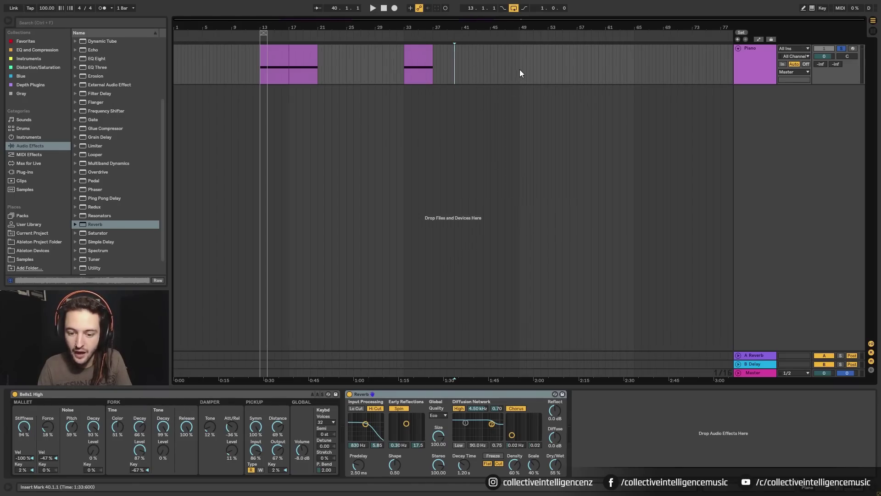
{"action": "right_click", "coordinate": [465, 65]}
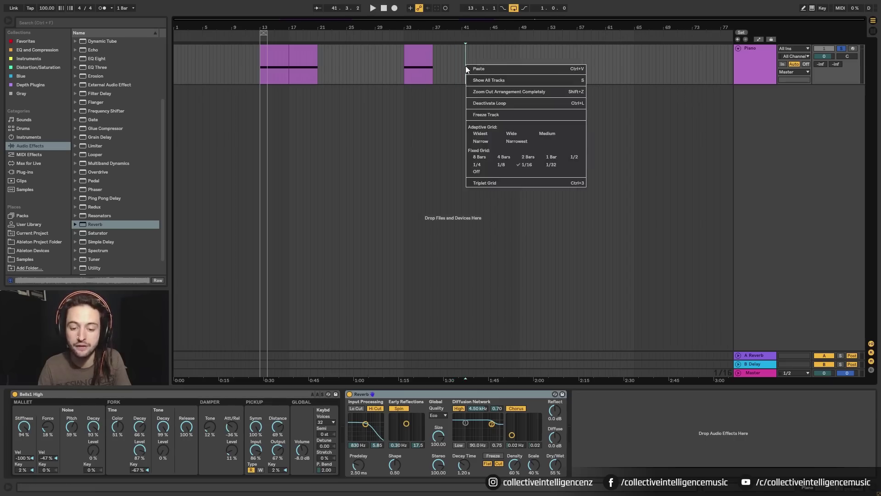
{"action": "left_click", "coordinate": [500, 157]}
{"action": "left_click_drag", "start_coordinate": [469, 82], "coordinate": [516, 68]}
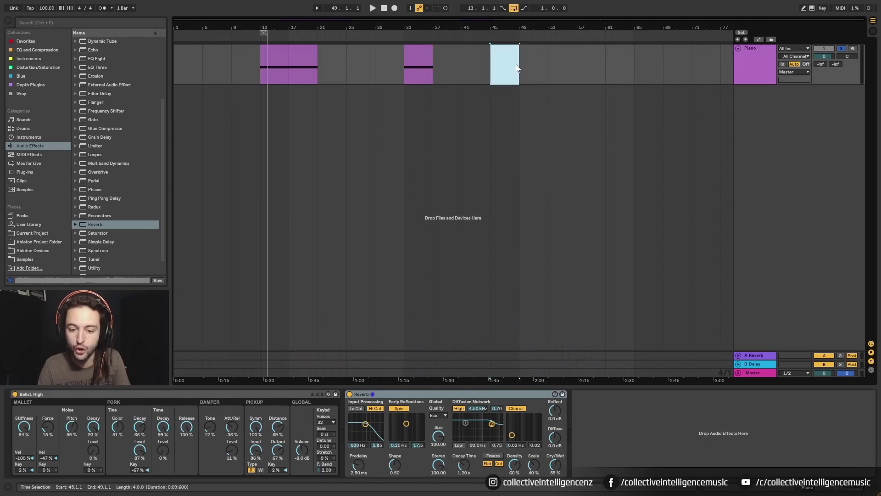
{"action": "right_click", "coordinate": [471, 66]}
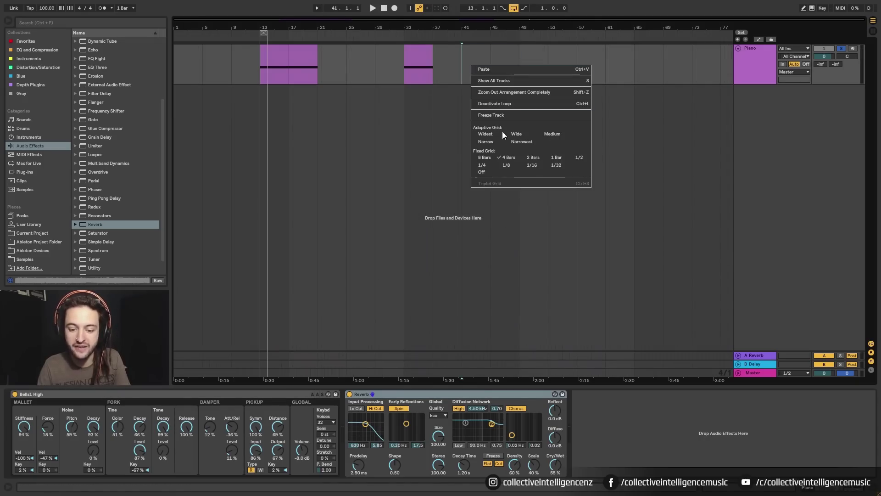
{"action": "left_click", "coordinate": [487, 173]}
Step: Move the bar 33 Piano clip to bar 49, set a 1/4 grid, and copy it back to bars 33–37
{"action": "left_click_drag", "start_coordinate": [463, 69], "coordinate": [488, 68]}
{"action": "left_click_drag", "start_coordinate": [428, 65], "coordinate": [532, 54]}
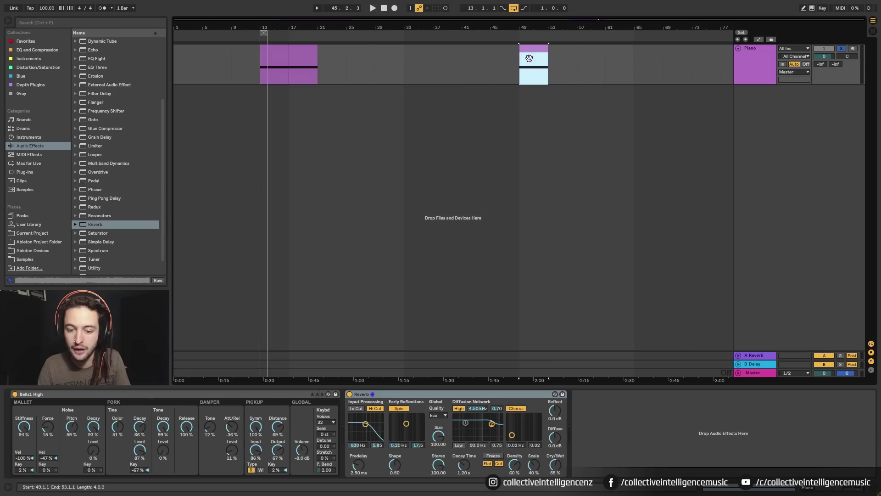
{"action": "right_click", "coordinate": [482, 60]}
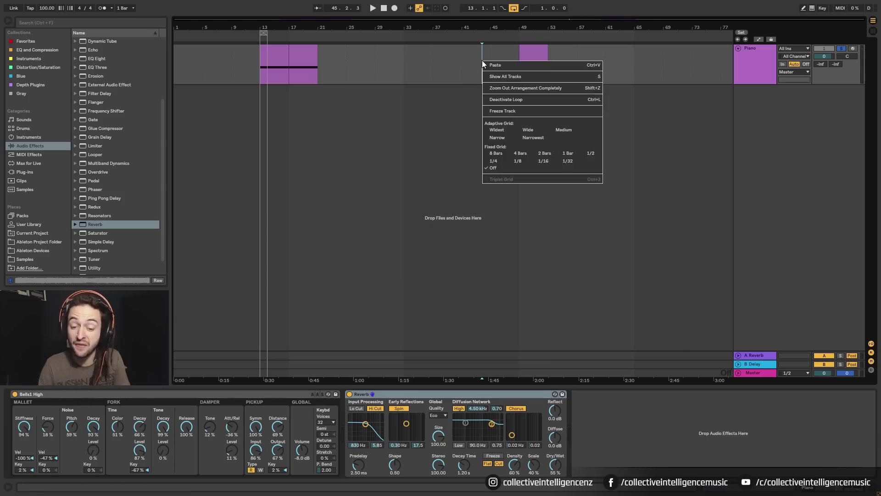
{"action": "left_click", "coordinate": [490, 161]}
{"action": "left_click_drag", "start_coordinate": [530, 55], "coordinate": [414, 69], "text": "ctrl"}
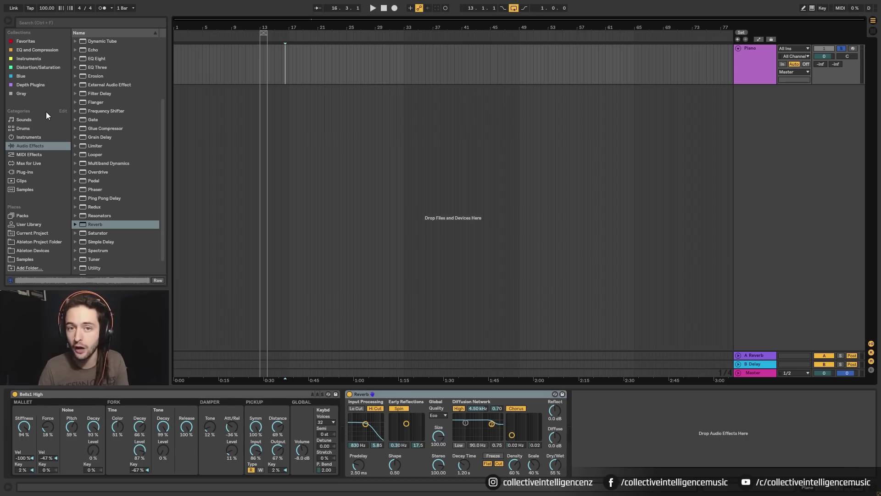
Step: Open Samples > Mind Mirror Samples > Mind Mirror Kick Samples, preview kick 20, and zoom to bar 1
{"action": "left_click", "coordinate": [28, 258]}
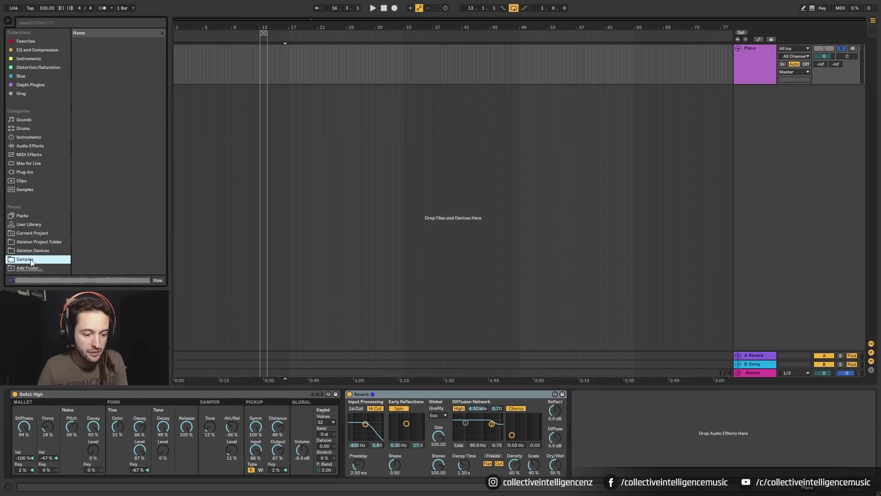
{"action": "left_click", "coordinate": [76, 50]}
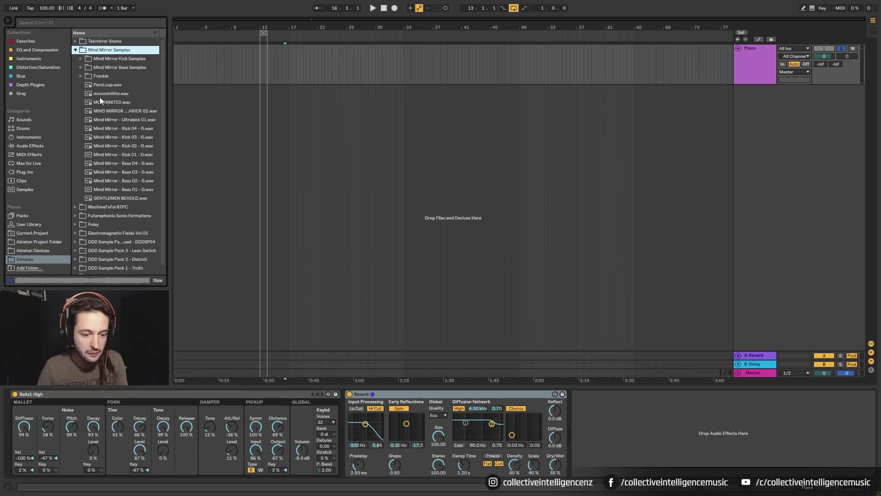
{"action": "left_click", "coordinate": [81, 59]}
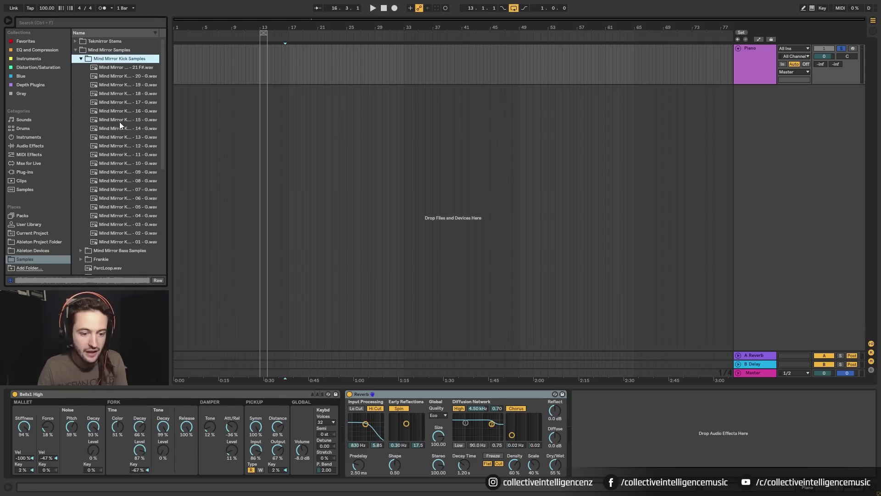
{"action": "left_click", "coordinate": [138, 77]}
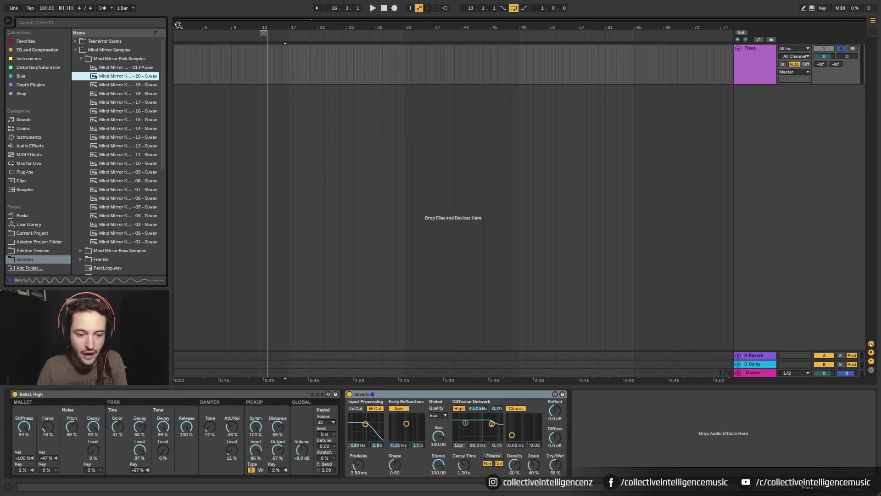
{"action": "left_click_drag", "start_coordinate": [179, 25], "coordinate": [179, 90]}
Step: Insert an audio track and place kick 20 clips on beats 1–4 of bar 1 using a 1/4 grid
{"action": "right_click", "coordinate": [764, 134]}
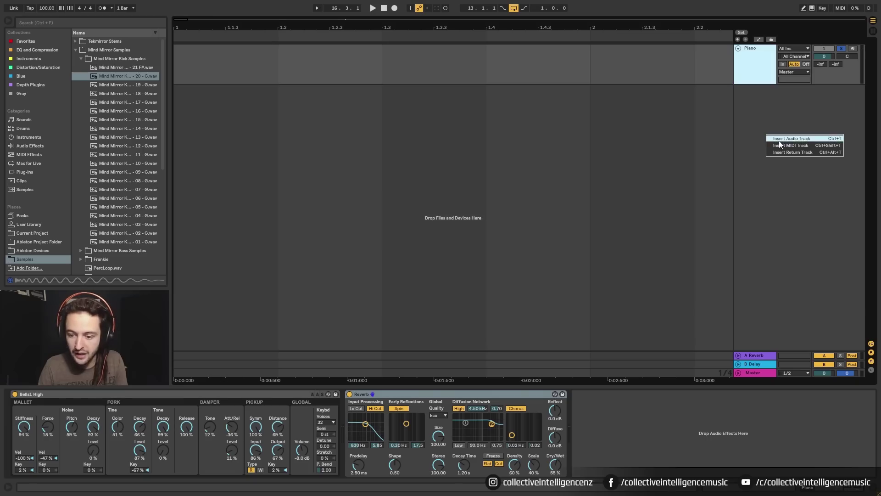
{"action": "left_click", "coordinate": [779, 140]}
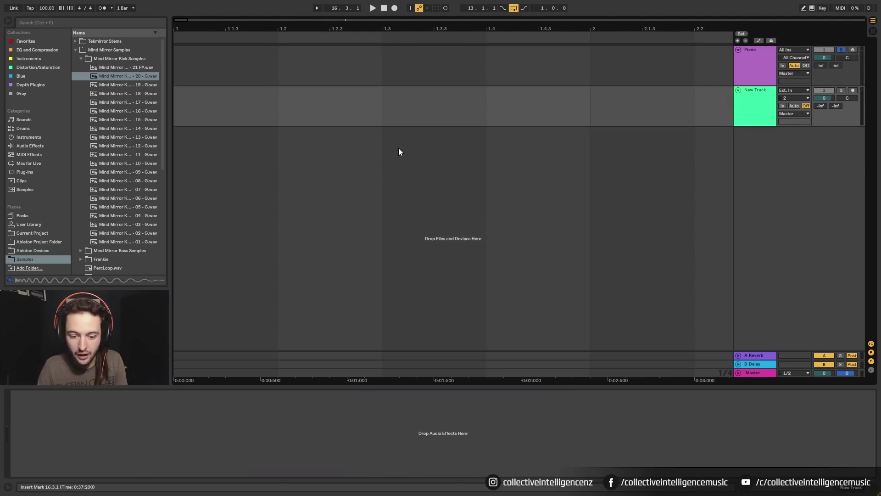
{"action": "right_click", "coordinate": [420, 106]}
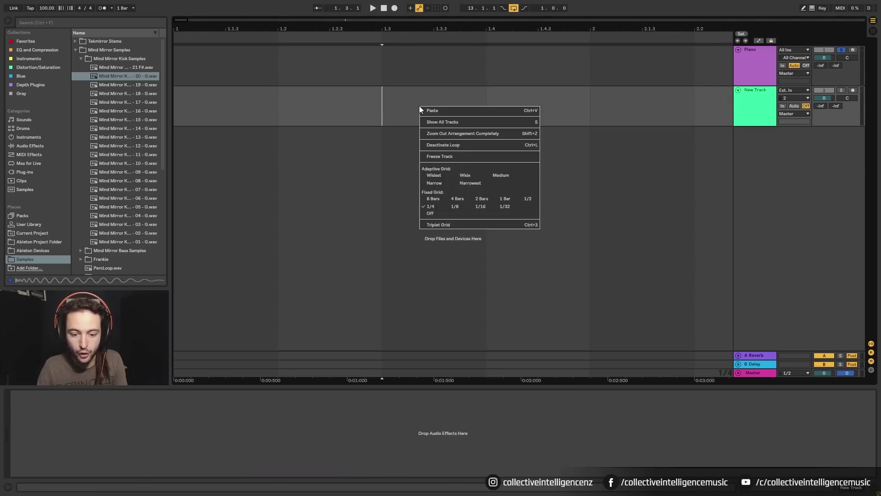
{"action": "left_click", "coordinate": [430, 208]}
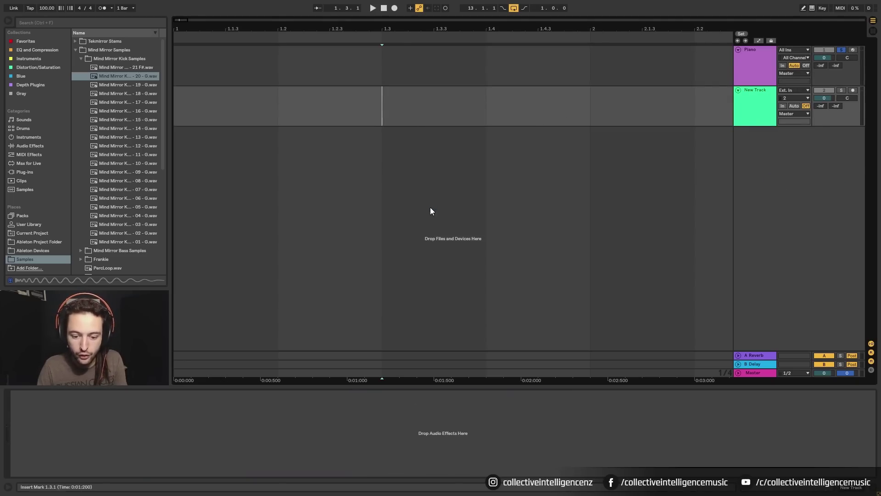
{"action": "left_click_drag", "start_coordinate": [119, 77], "coordinate": [208, 112]}
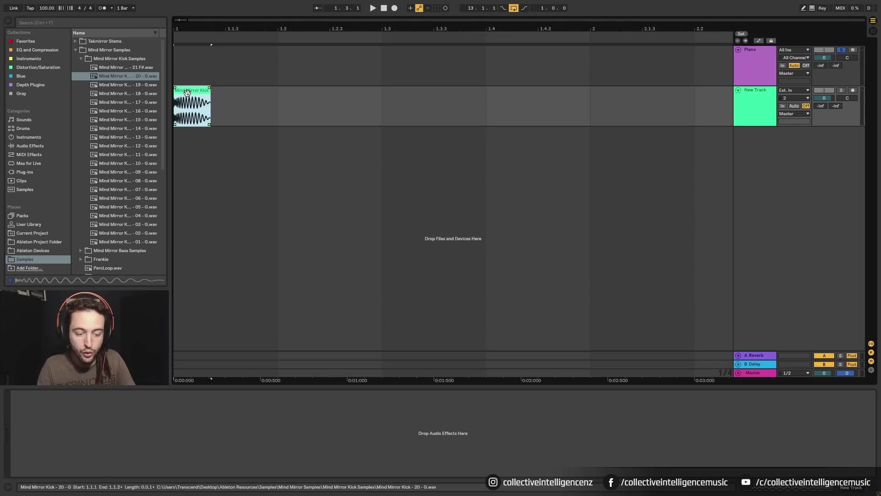
{"action": "left_click_drag", "start_coordinate": [187, 92], "coordinate": [401, 96]}
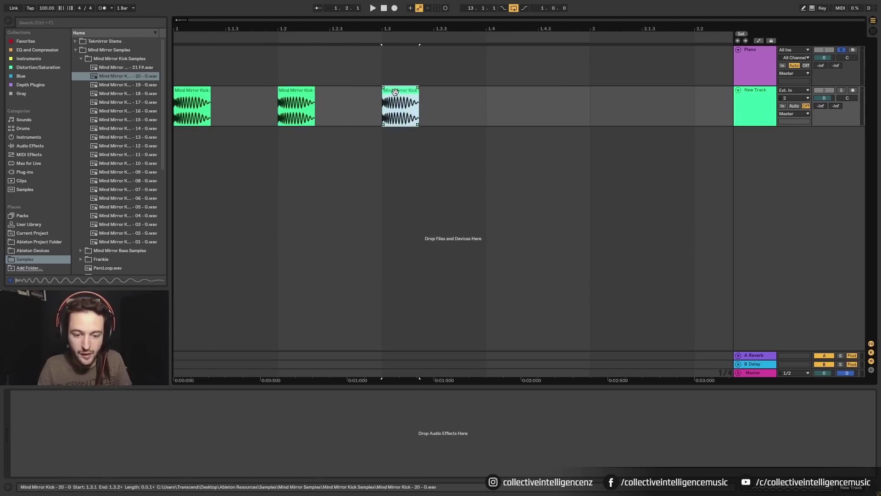
{"action": "key", "text": "ctrl+d"}
{"action": "left_click", "coordinate": [591, 115]}
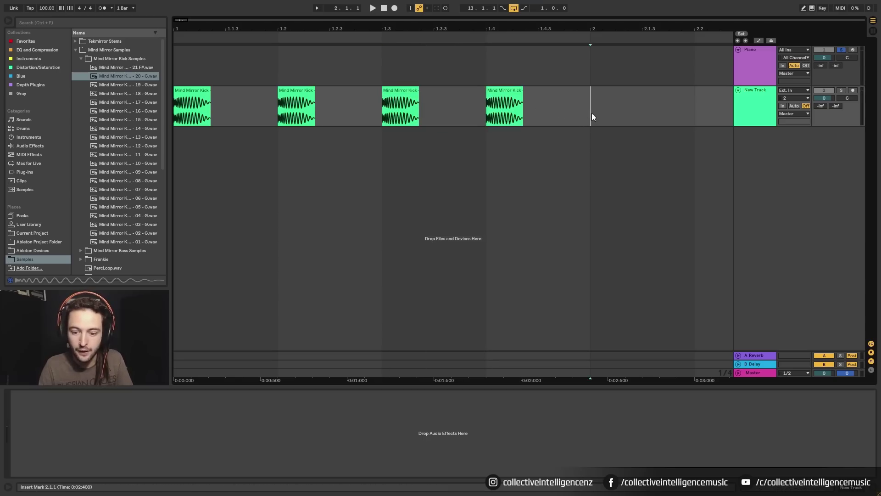
Step: Loop bar 1 of the kick track, start playback, and unsolo the Piano track
{"action": "left_click_drag", "start_coordinate": [591, 115], "coordinate": [176, 122]}
{"action": "key", "text": "ctrl+l"}
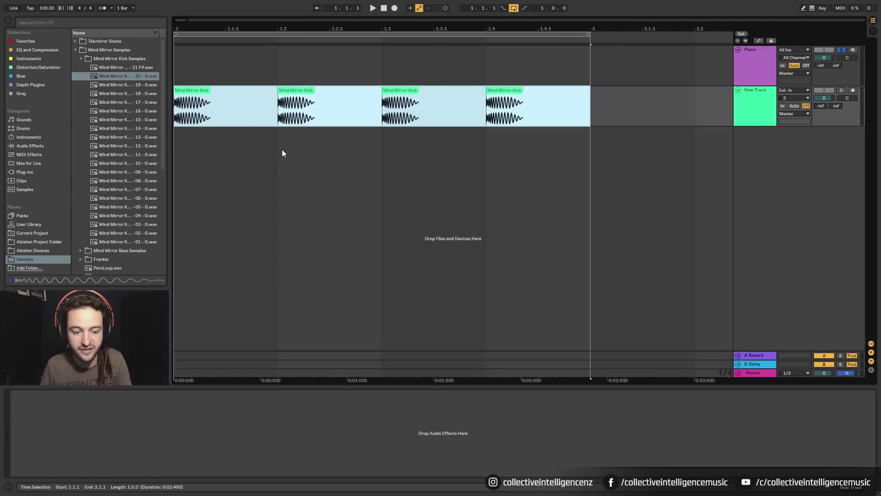
{"action": "key", "text": "space"}
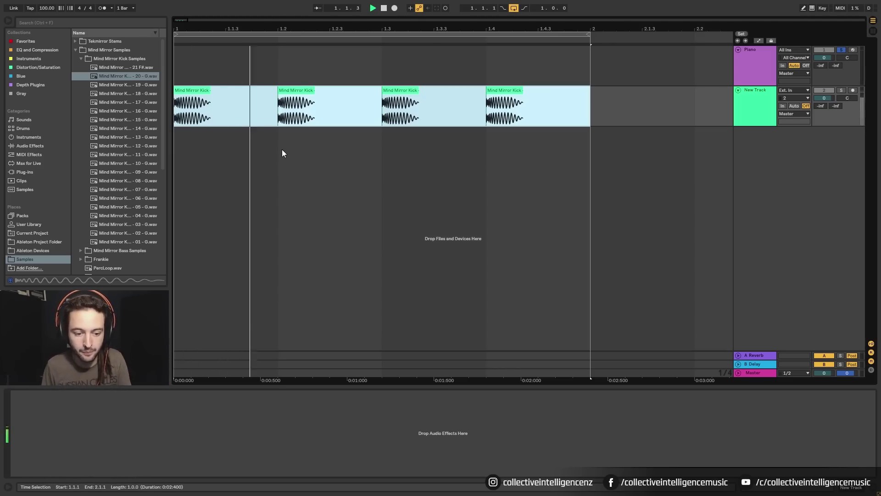
{"action": "left_click", "coordinate": [841, 51]}
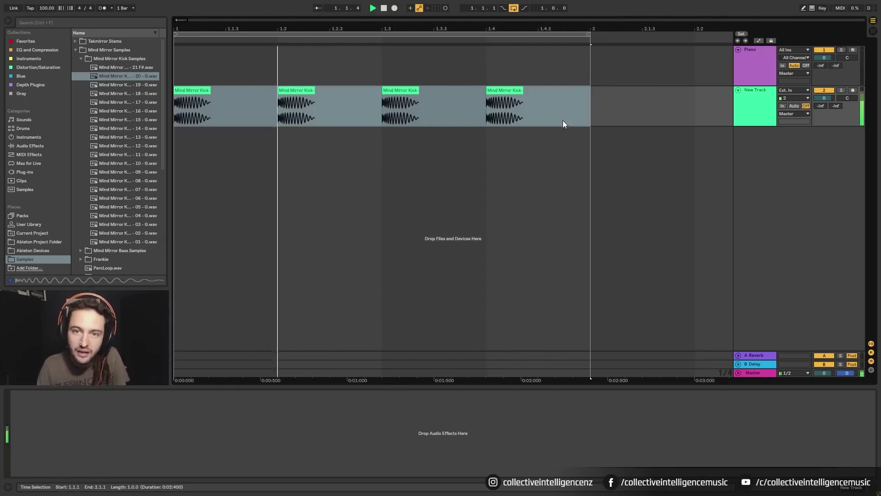
{"action": "mouse_move", "coordinate": [285, 123]}
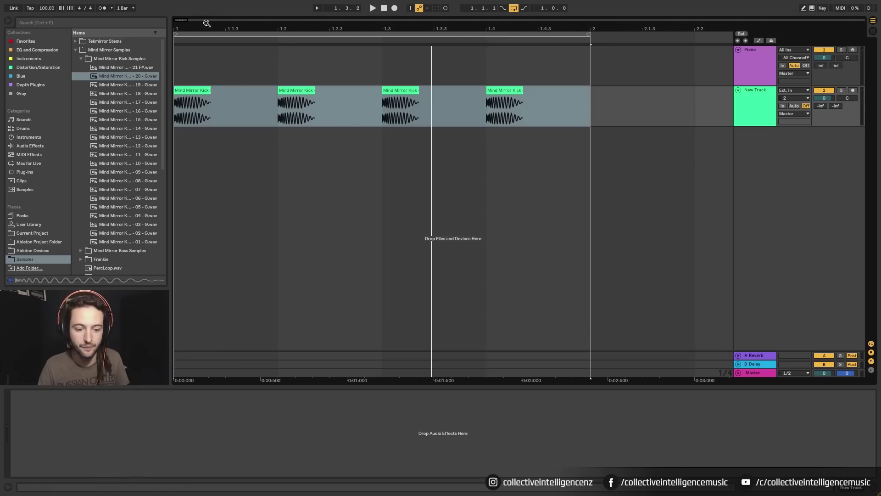
Step: Give the first kick clip a short fade-out, zooming in to refine where it starts
{"action": "left_click_drag", "start_coordinate": [209, 89], "coordinate": [202, 88]}
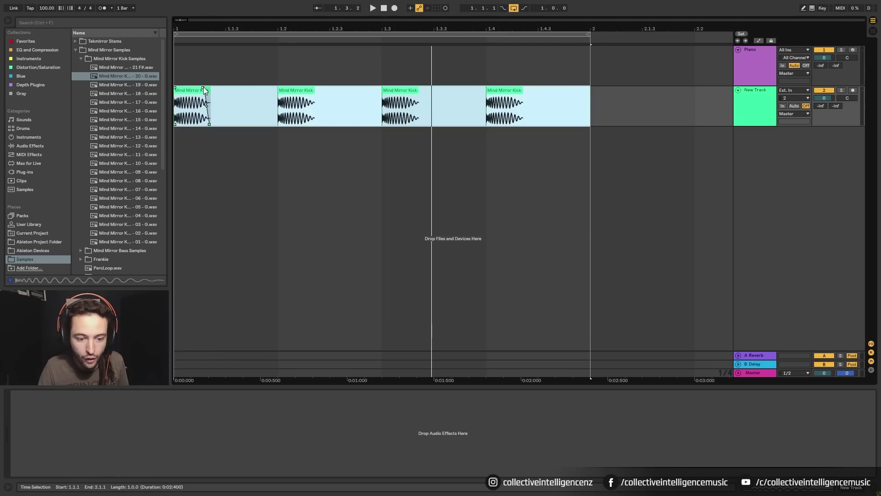
{"action": "left_click_drag", "start_coordinate": [183, 28], "coordinate": [267, 52]}
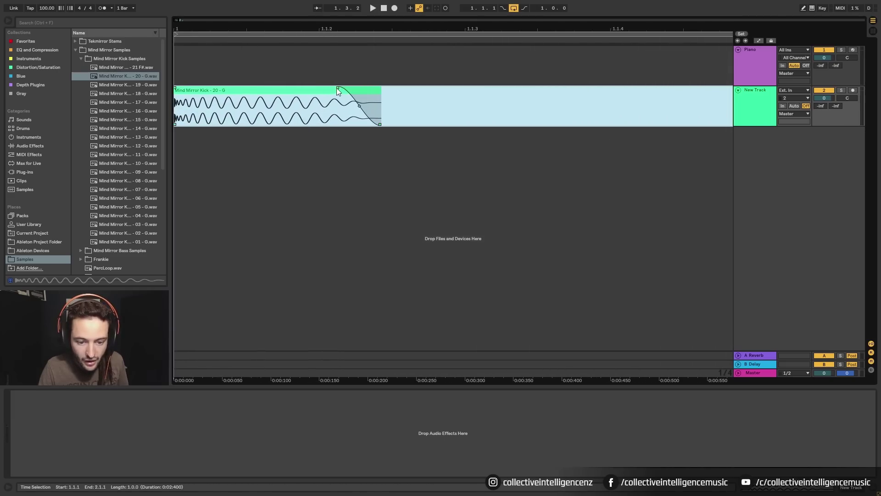
{"action": "mouse_move", "coordinate": [337, 88]}
{"action": "left_mouse_down"}
{"action": "mouse_move", "coordinate": [360, 93]}
{"action": "mouse_move", "coordinate": [330, 88]}
{"action": "left_mouse_up"}
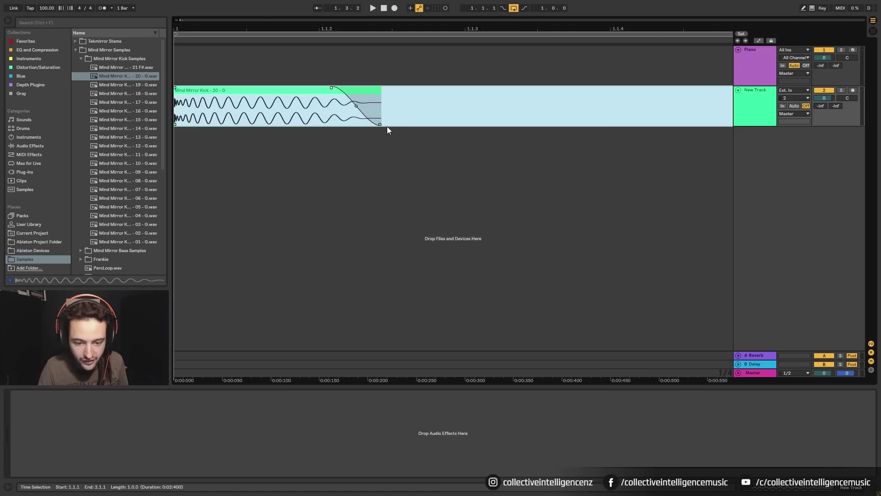
{"action": "left_click_drag", "start_coordinate": [332, 88], "coordinate": [334, 87]}
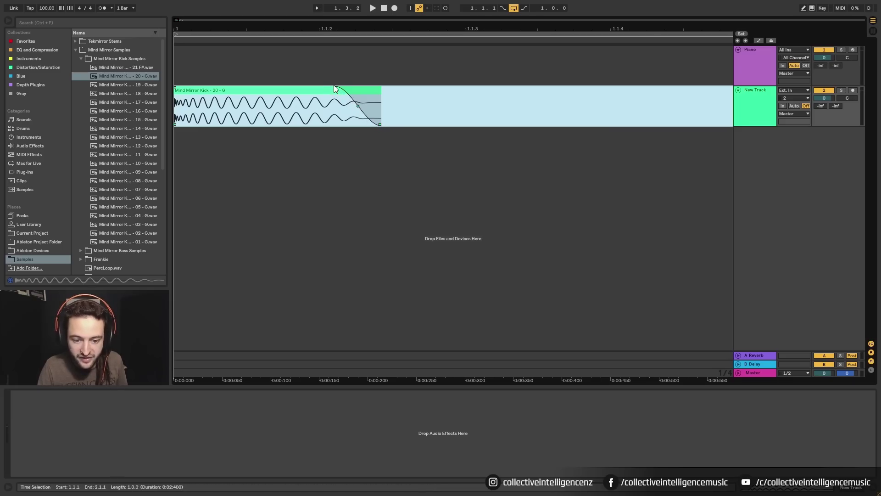
Step: Repeat the faded kick across beats 1–4 of bar 1 and play the bar from the start
{"action": "key", "text": "ctrl+d"}
{"action": "key", "text": "ctrl+d"}
{"action": "key", "text": "ctrl+d"}
{"action": "scroll", "coordinate": [200, 100], "scroll_direction": "down", "scroll_amount": 5}
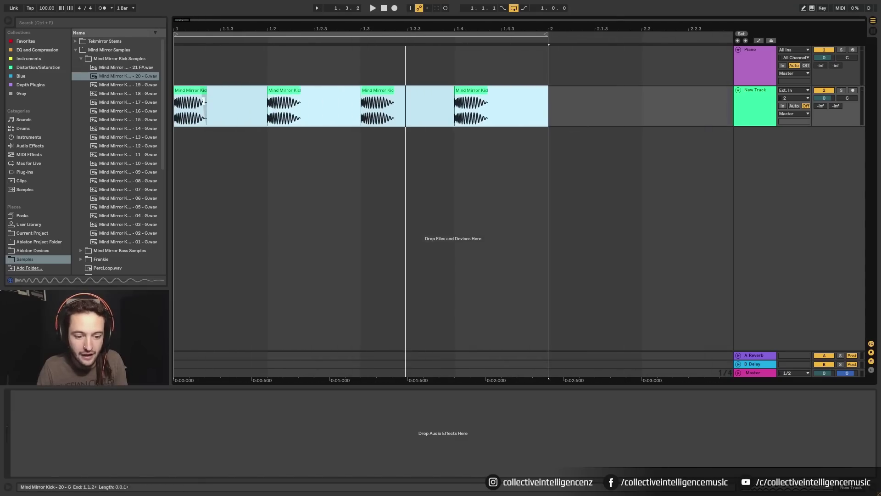
{"action": "left_click_drag", "start_coordinate": [214, 102], "coordinate": [265, 120]}
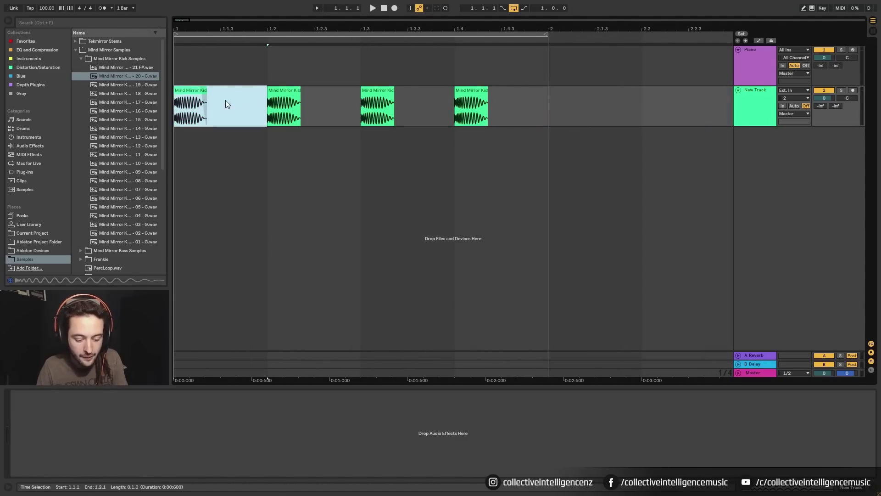
{"action": "key", "text": "Right"}
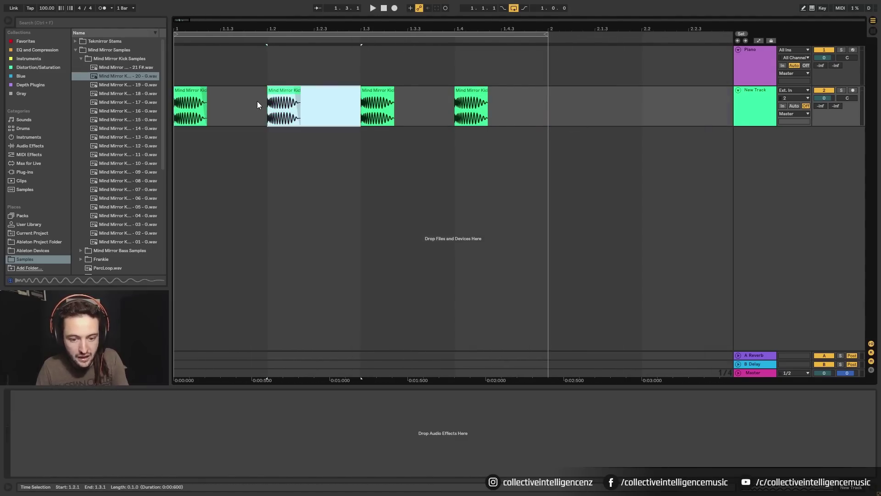
{"action": "key", "text": "Right"}
{"action": "key", "text": "Right"}
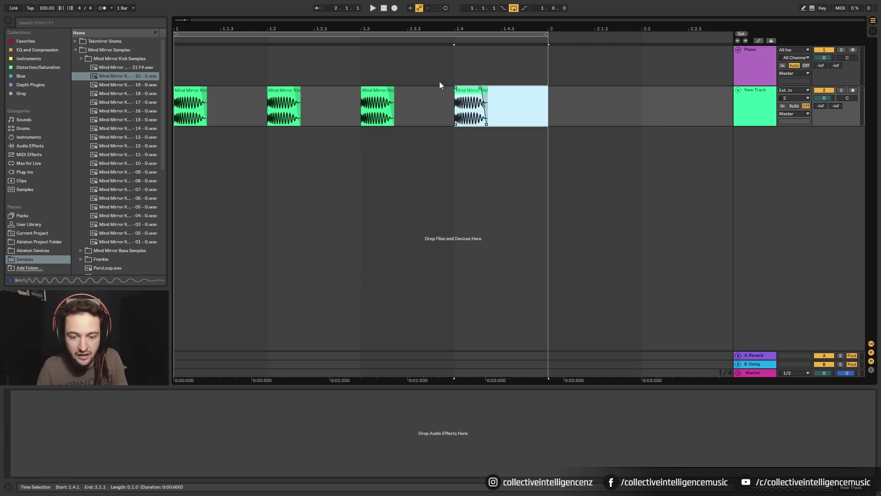
{"action": "left_click", "coordinate": [190, 92]}
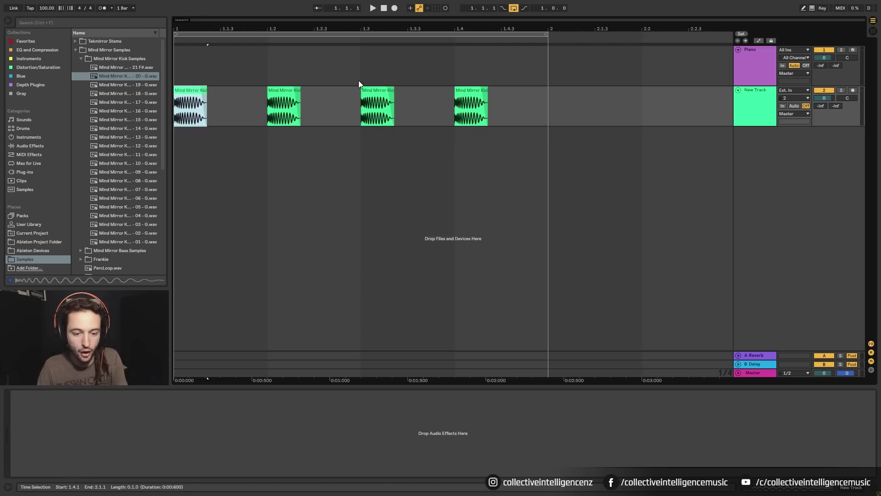
{"action": "left_click", "coordinate": [385, 8]}
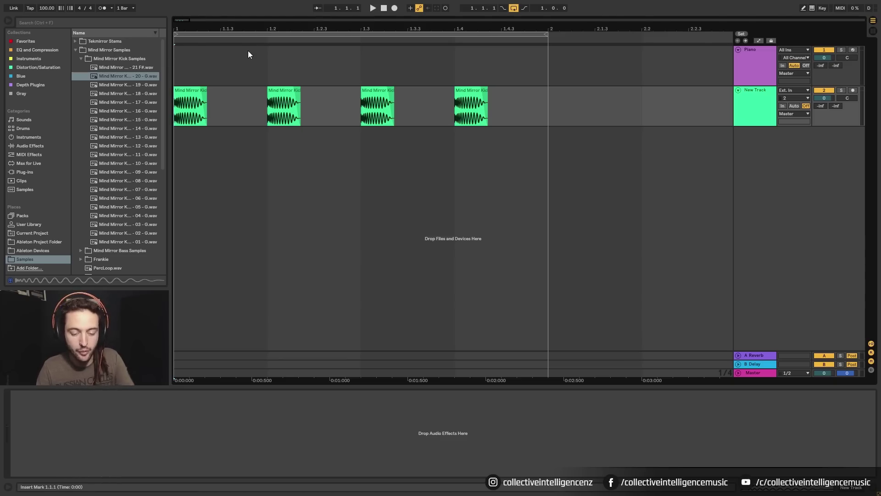
{"action": "key", "text": "space"}
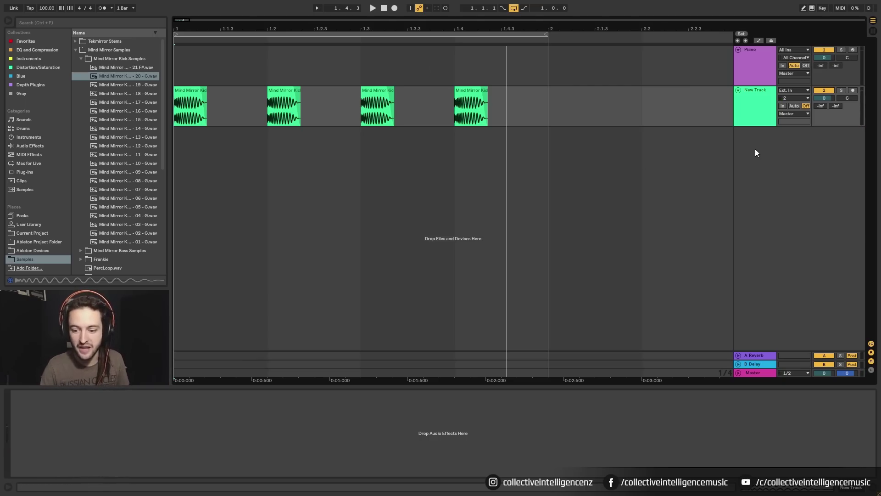
Step: Insert a third audio track and open the Mind Mirror Bass Samples folder
{"action": "right_click", "coordinate": [756, 178]}
{"action": "left_click", "coordinate": [773, 183]}
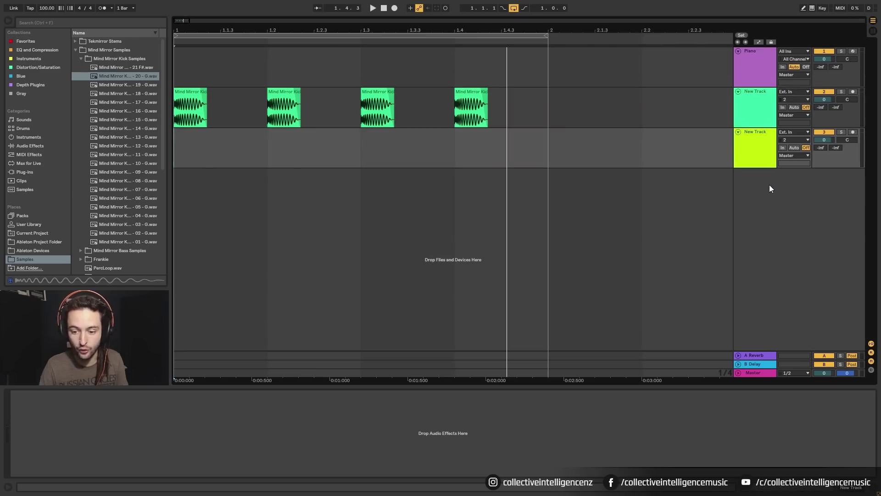
{"action": "left_click", "coordinate": [81, 58]}
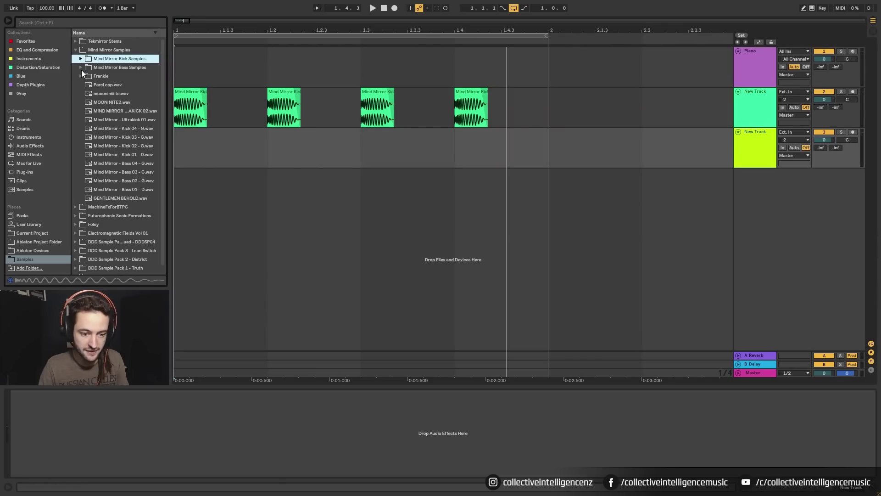
{"action": "left_click", "coordinate": [81, 67]}
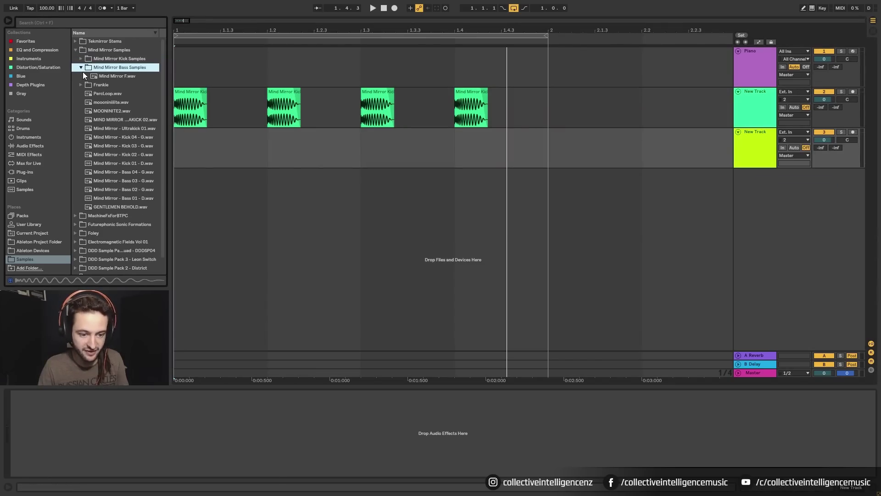
{"action": "left_click", "coordinate": [106, 79]}
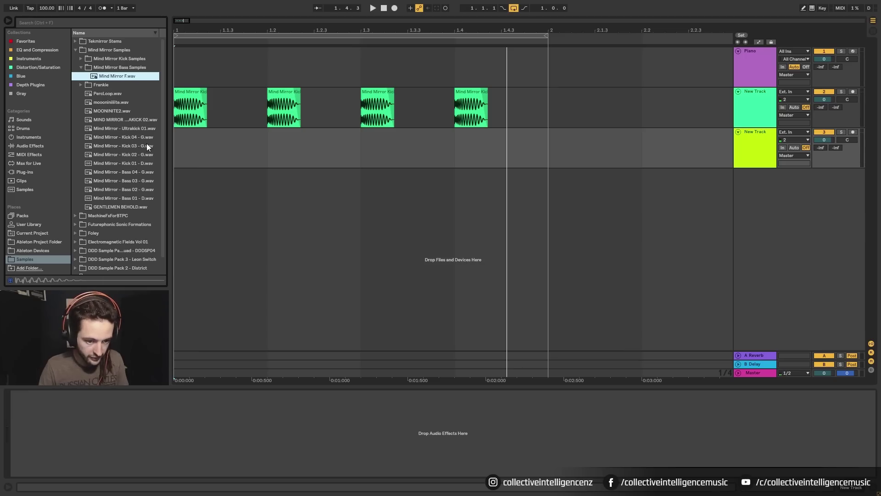
Step: Audition several samples and drop Mind Mirror - Bass 02 - G.wav onto track 3 at 1.2
{"action": "left_click", "coordinate": [126, 137]}
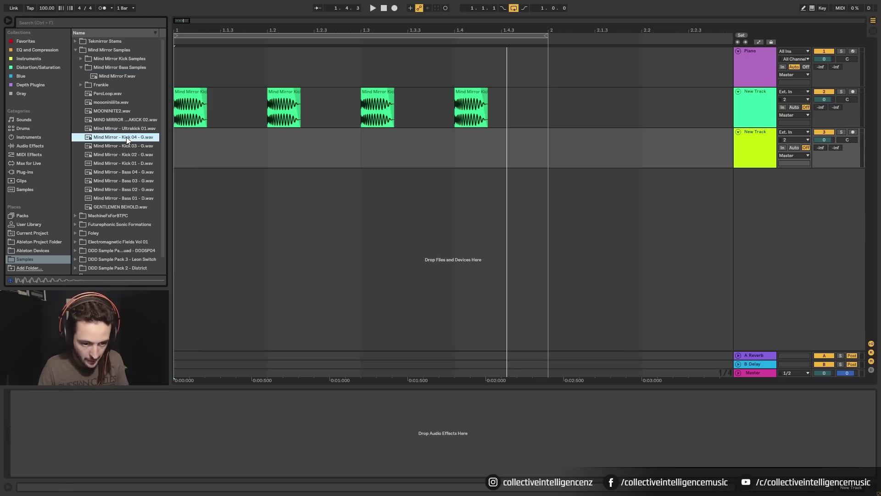
{"action": "left_click", "coordinate": [125, 147]}
{"action": "left_click", "coordinate": [127, 155]}
{"action": "left_click", "coordinate": [128, 172]}
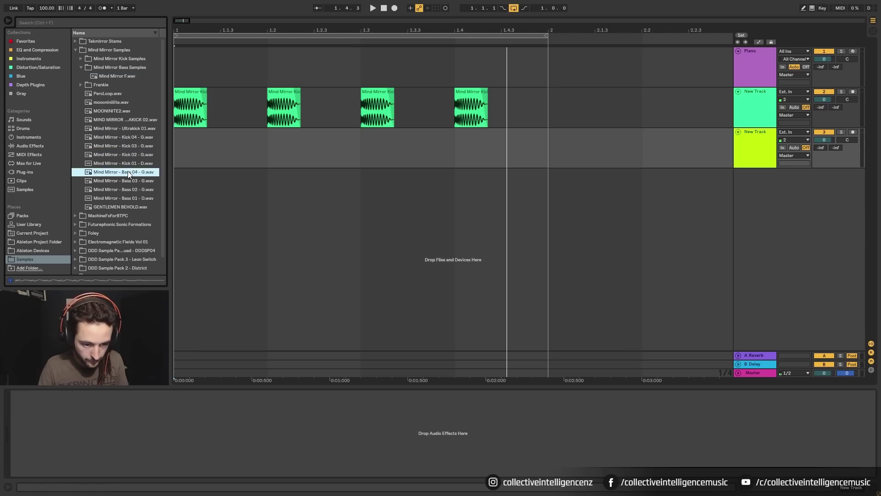
{"action": "left_click", "coordinate": [127, 182]}
{"action": "left_click", "coordinate": [125, 190]}
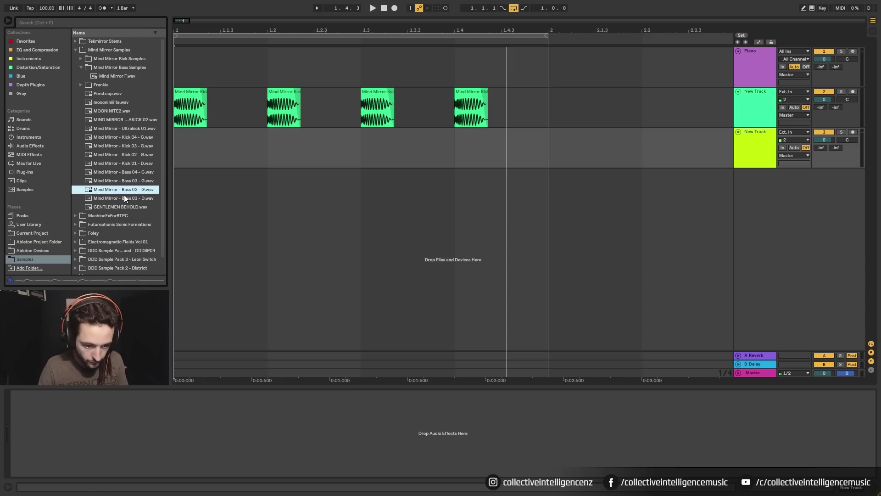
{"action": "left_click_drag", "start_coordinate": [121, 194], "coordinate": [263, 160]}
Step: Switch the grid to 1/8 and move the Bass 02 clip to the first offbeat at 1.1.3
{"action": "right_click", "coordinate": [235, 157]}
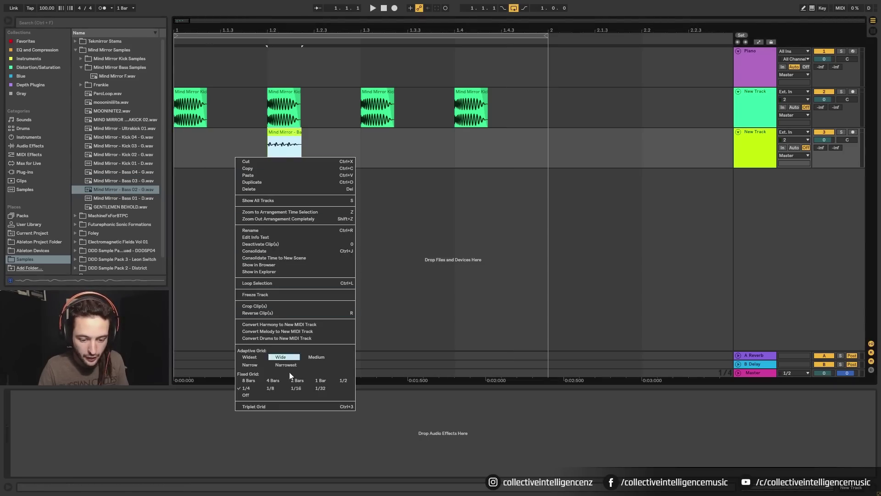
{"action": "left_click", "coordinate": [275, 389]}
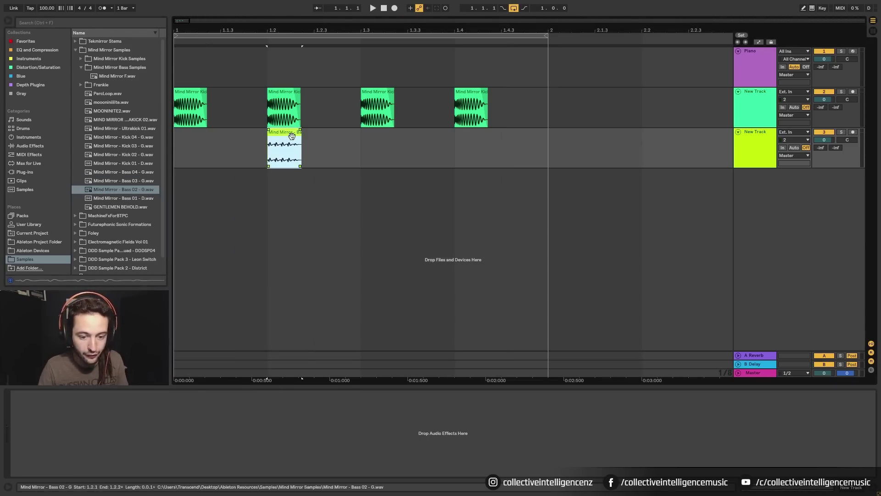
{"action": "left_click_drag", "start_coordinate": [298, 141], "coordinate": [219, 153]}
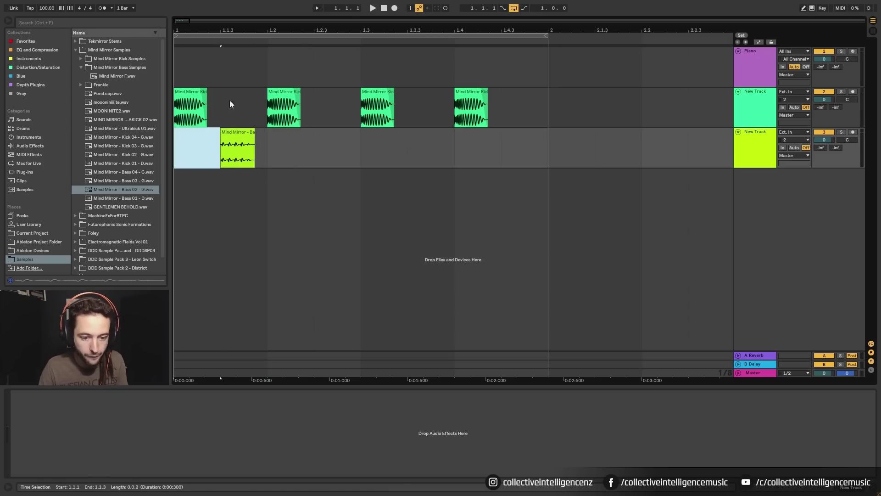
Step: Select the first beat with the bass clip and duplicate it across the bar's offbeats with Ctrl+D
{"action": "left_click_drag", "start_coordinate": [188, 61], "coordinate": [543, 73]}
{"action": "left_click", "coordinate": [462, 71]}
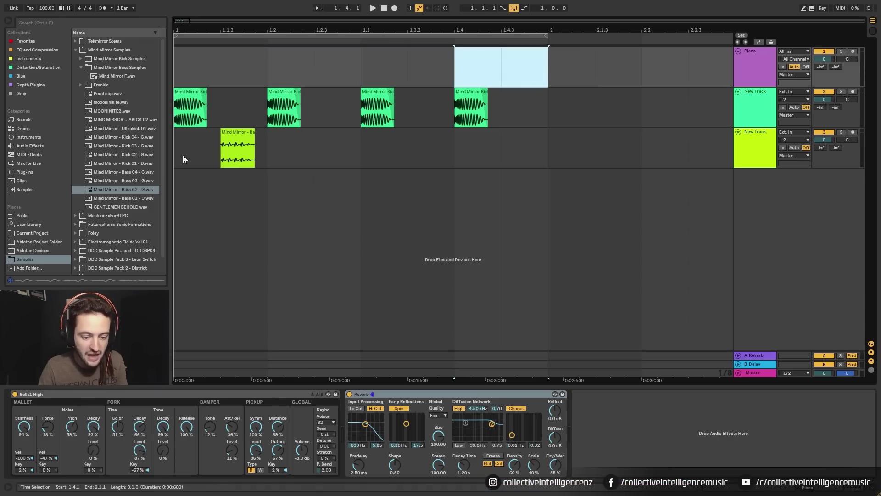
{"action": "left_click_drag", "start_coordinate": [177, 155], "coordinate": [205, 151]}
{"action": "left_click_drag", "start_coordinate": [267, 152], "coordinate": [361, 153]}
{"action": "left_click", "coordinate": [321, 185]}
{"action": "left_click_drag", "start_coordinate": [183, 151], "coordinate": [266, 150]}
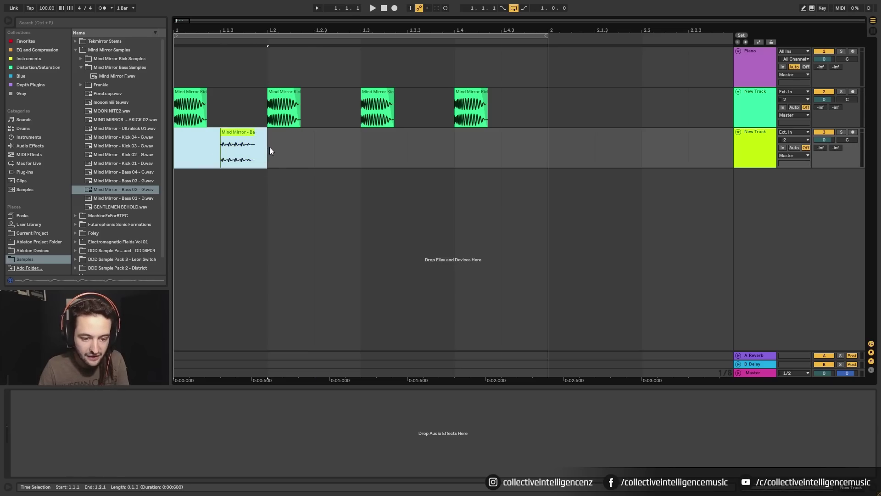
{"action": "key", "text": "ctrl+d"}
{"action": "key", "text": "ctrl+d"}
{"action": "key", "text": "ctrl+d"}
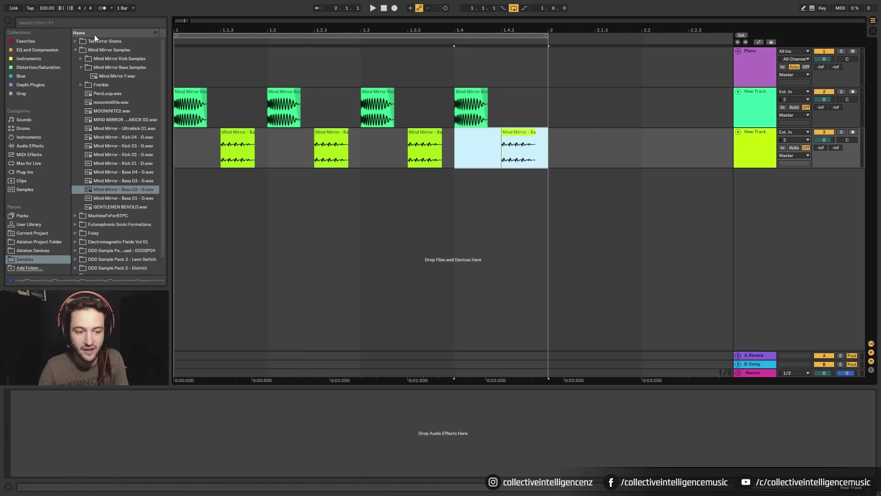
Step: Set the tempo to 134 BPM and play the kick and bass pattern from the start
{"action": "left_click", "coordinate": [47, 8]}
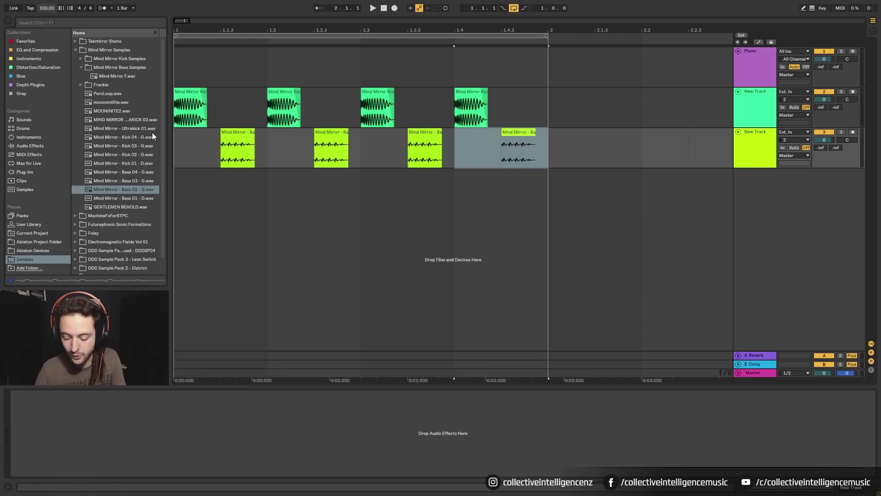
{"action": "type", "text": "134"}
{"action": "key", "text": "Return"}
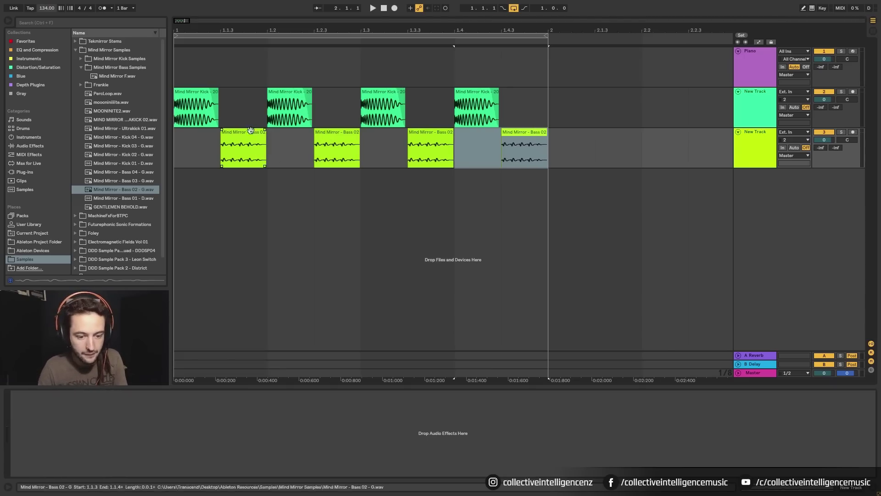
{"action": "left_click", "coordinate": [205, 104]}
{"action": "key", "text": "space"}
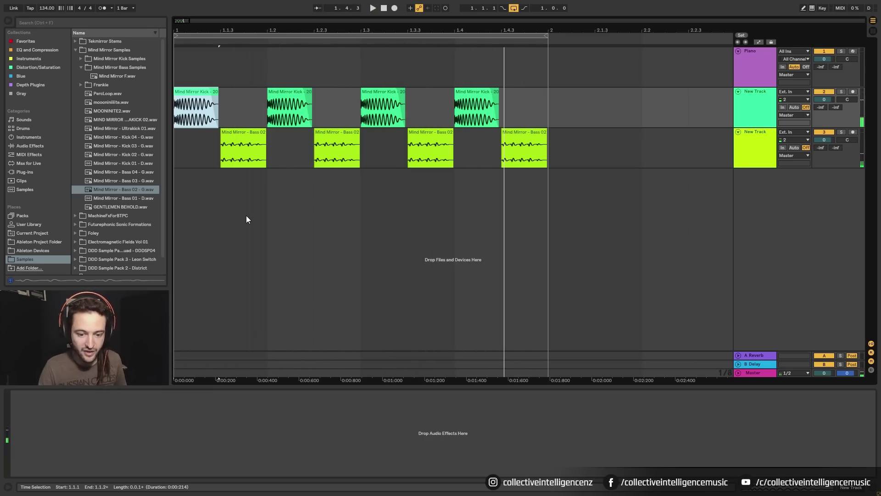
Step: Collapse the Mind Mirror Samples folder and insert a new audio track
{"action": "left_click", "coordinate": [76, 50]}
{"action": "right_click", "coordinate": [766, 202]}
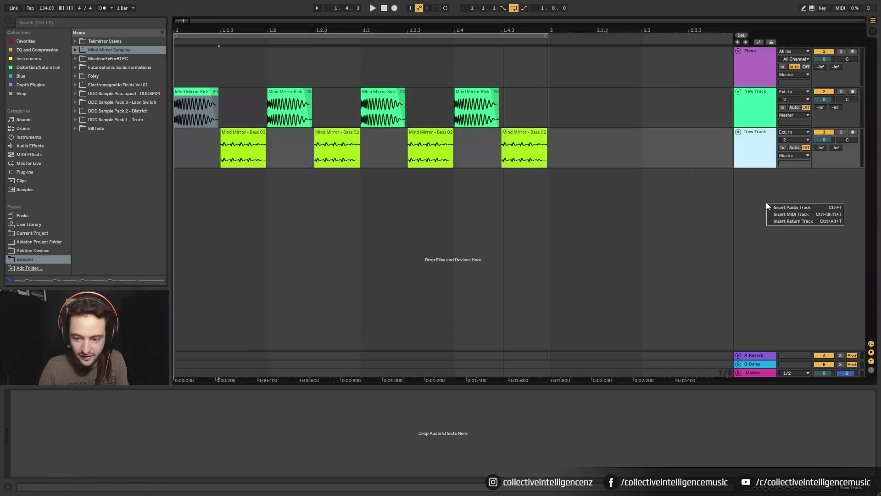
{"action": "left_click", "coordinate": [776, 205]}
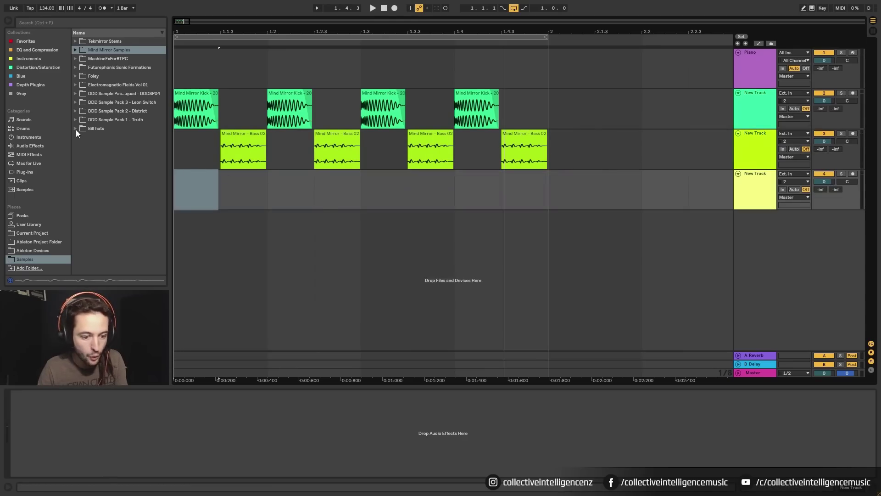
Step: Audition hats in Bill hats > Open Hats 4 and place Open Hat 23 on the new track at 1.1.3
{"action": "left_click", "coordinate": [76, 129]}
{"action": "left_click", "coordinate": [81, 137]}
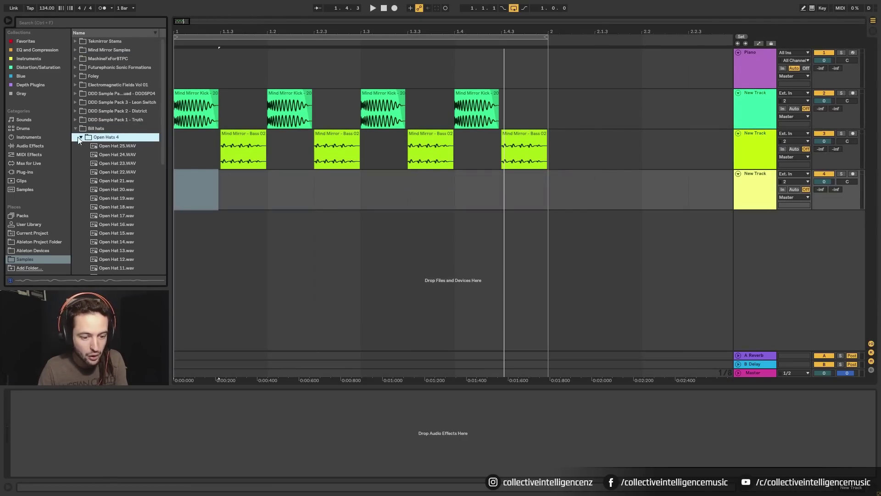
{"action": "left_click", "coordinate": [117, 148]}
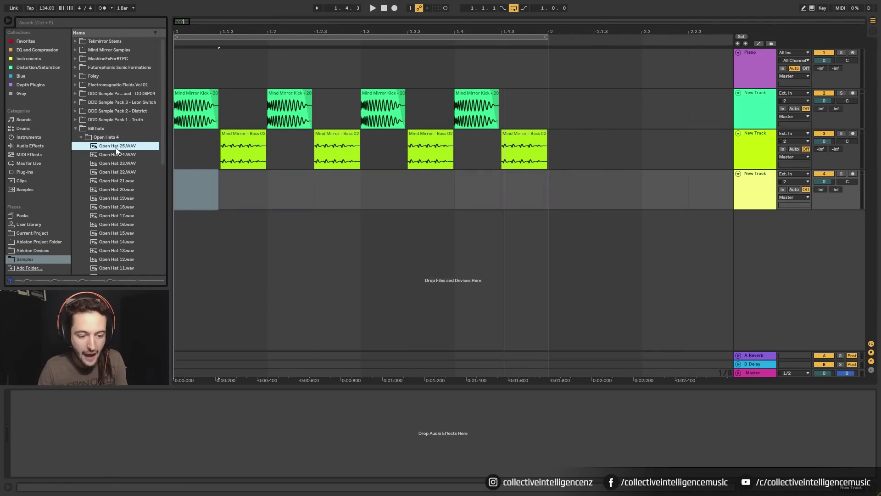
{"action": "left_click", "coordinate": [120, 156]}
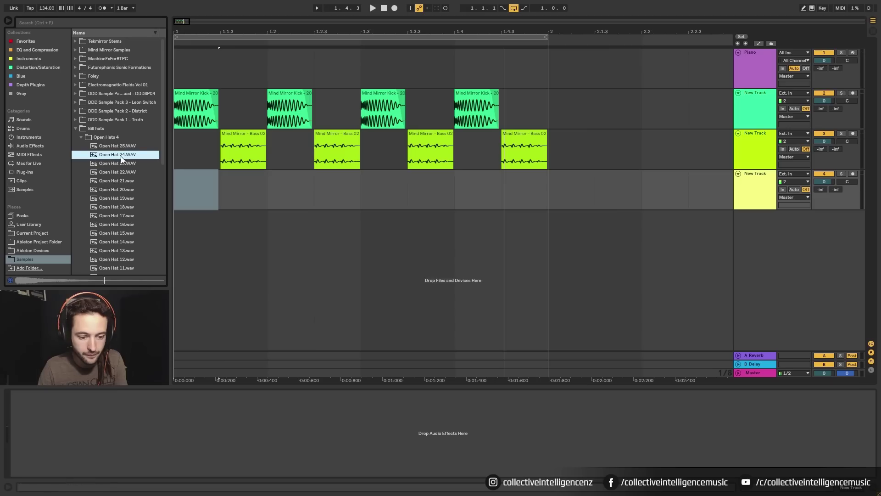
{"action": "left_click", "coordinate": [120, 164]}
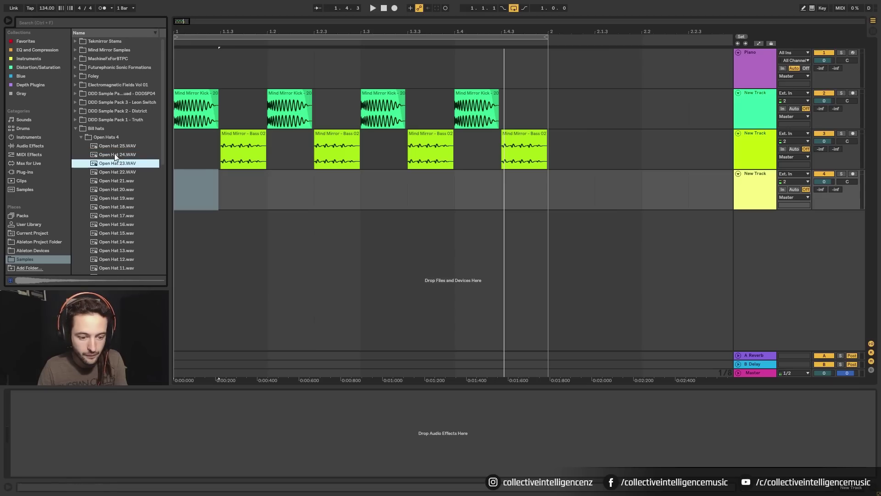
{"action": "left_click", "coordinate": [116, 150]}
{"action": "left_click", "coordinate": [116, 163]}
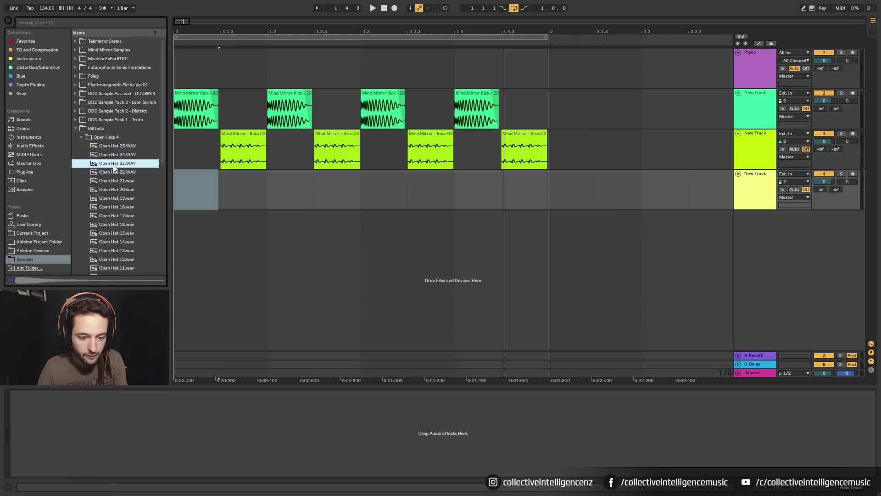
{"action": "left_click_drag", "start_coordinate": [113, 164], "coordinate": [225, 193]}
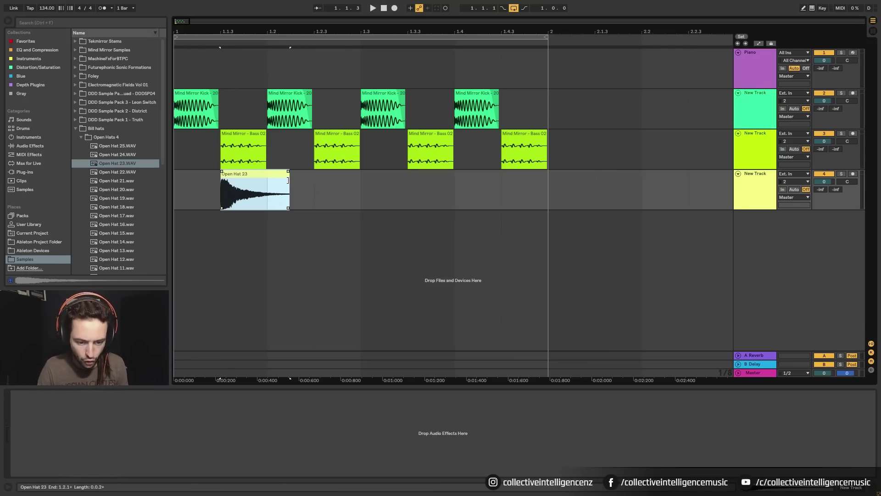
Step: Trim the hat clip to end at 1.2.1, set the grid to 1/16, fade it out, and play it back
{"action": "left_click_drag", "start_coordinate": [288, 180], "coordinate": [267, 179]}
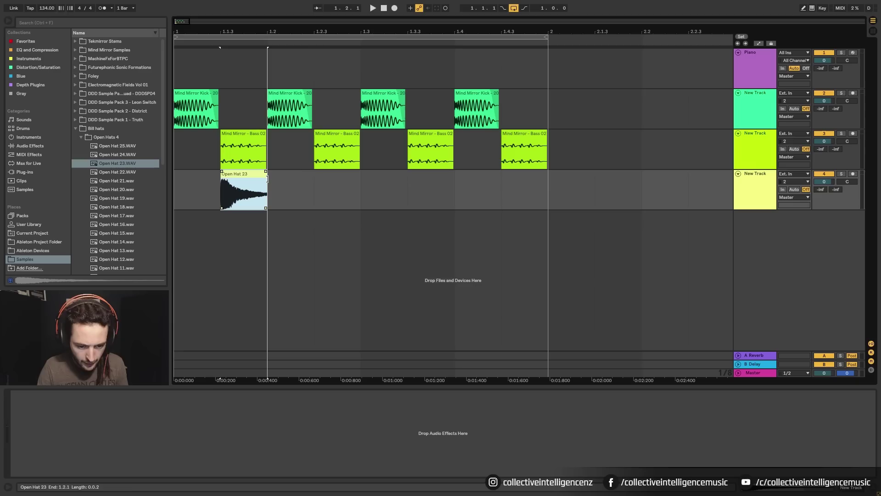
{"action": "right_click", "coordinate": [297, 191]}
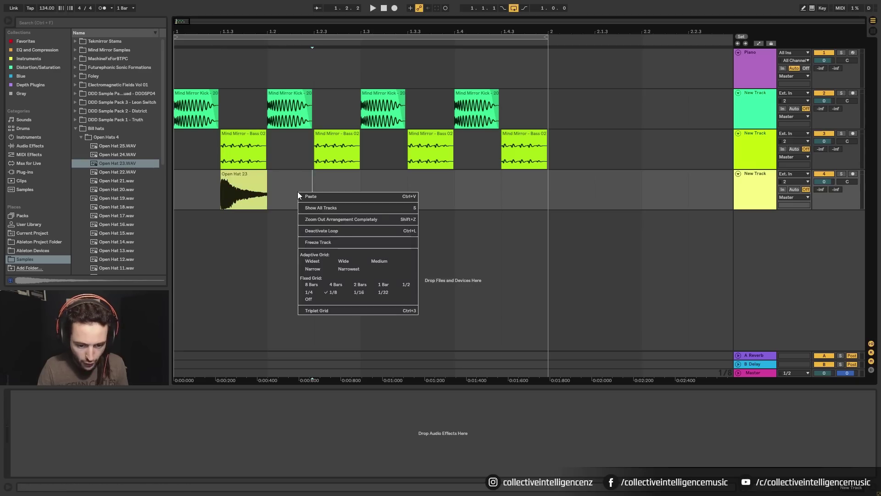
{"action": "left_click", "coordinate": [354, 293]}
{"action": "left_click", "coordinate": [265, 175]}
{"action": "left_click_drag", "start_coordinate": [264, 172], "coordinate": [211, 184]}
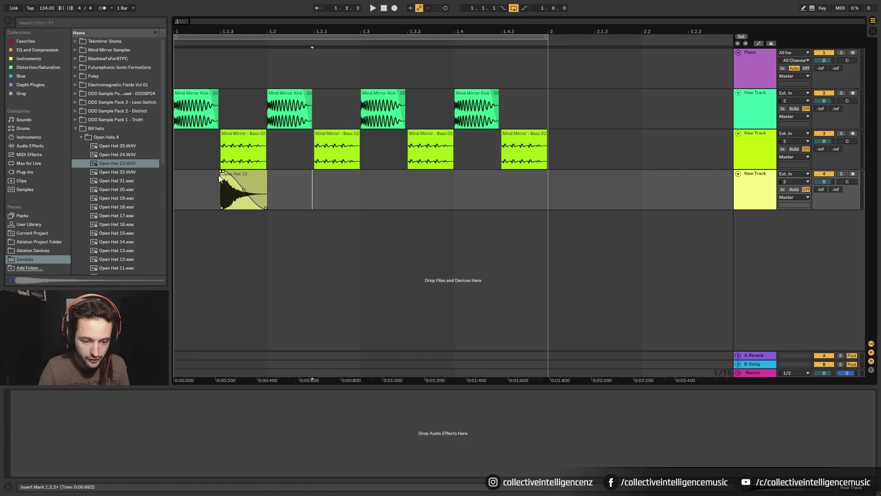
{"action": "left_click", "coordinate": [179, 193]}
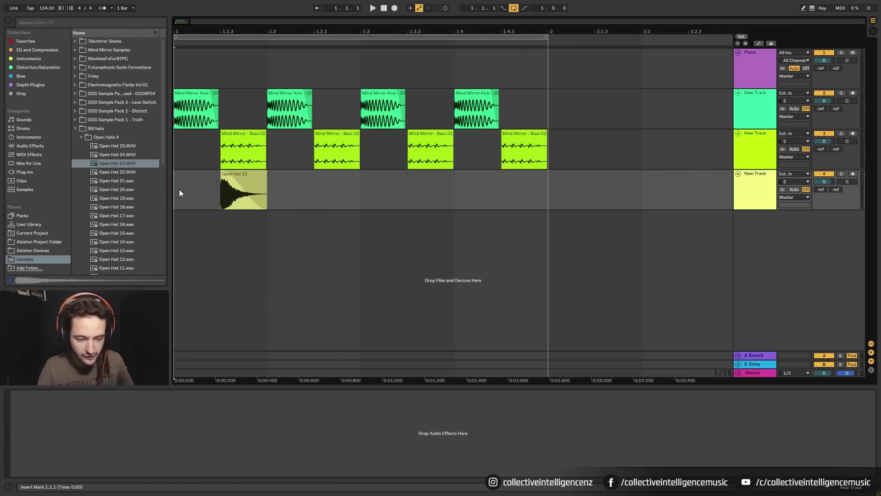
{"action": "key", "text": "space"}
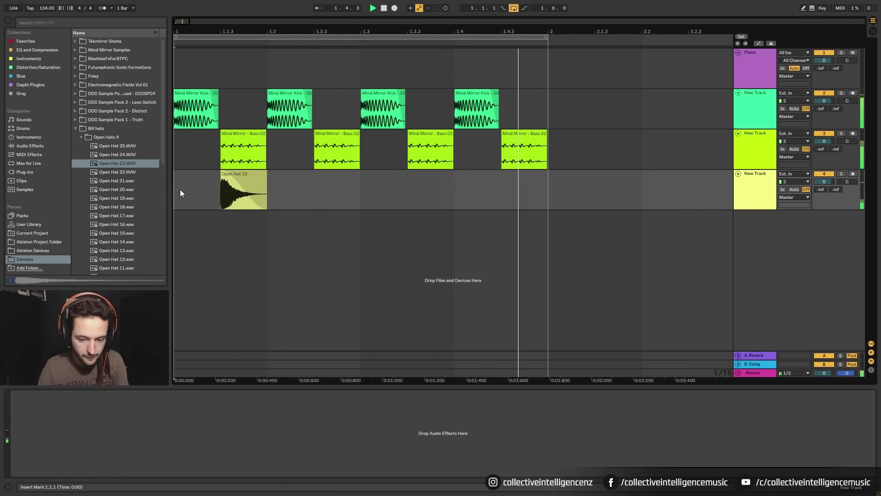
{"action": "key", "text": "space"}
Step: Duplicate Open Hat 23 onto all four offbeats, turn its track to -6.1 dB, and pan it 15R
{"action": "left_click_drag", "start_coordinate": [189, 193], "coordinate": [263, 198]}
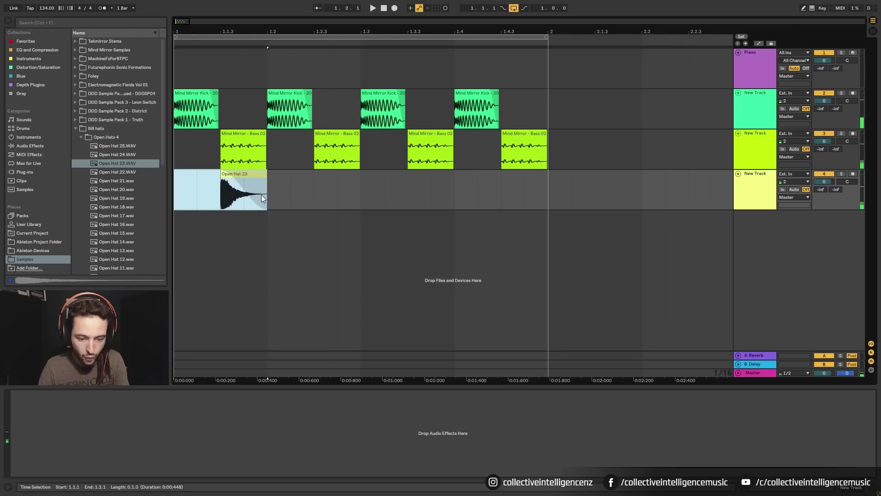
{"action": "key", "text": "ctrl+d"}
{"action": "key", "text": "ctrl+d"}
{"action": "key", "text": "ctrl+d"}
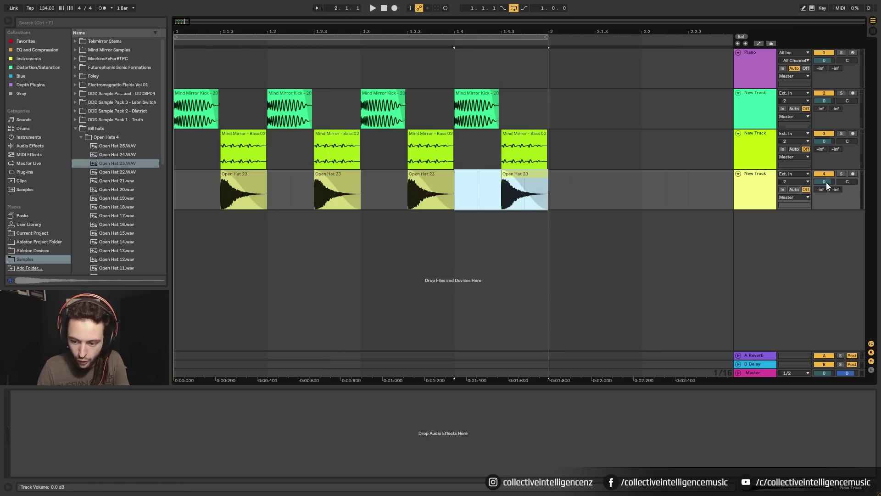
{"action": "left_click_drag", "start_coordinate": [827, 183], "coordinate": [827, 186]}
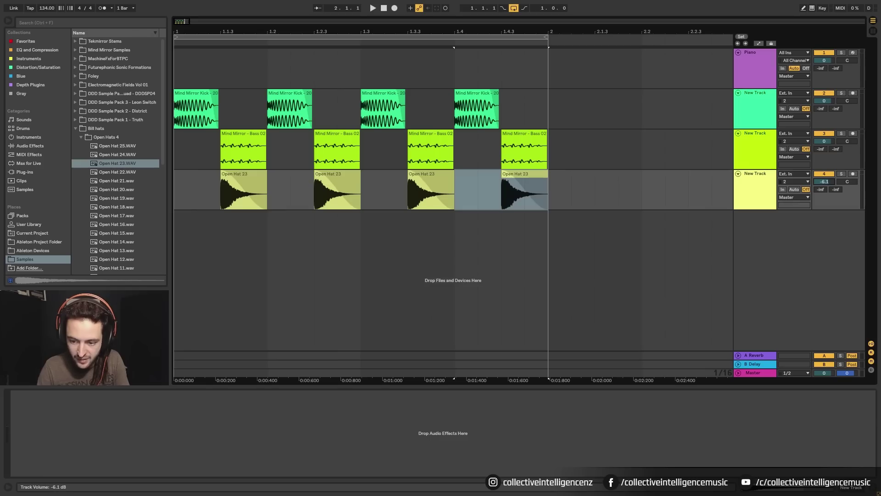
{"action": "key", "text": "space"}
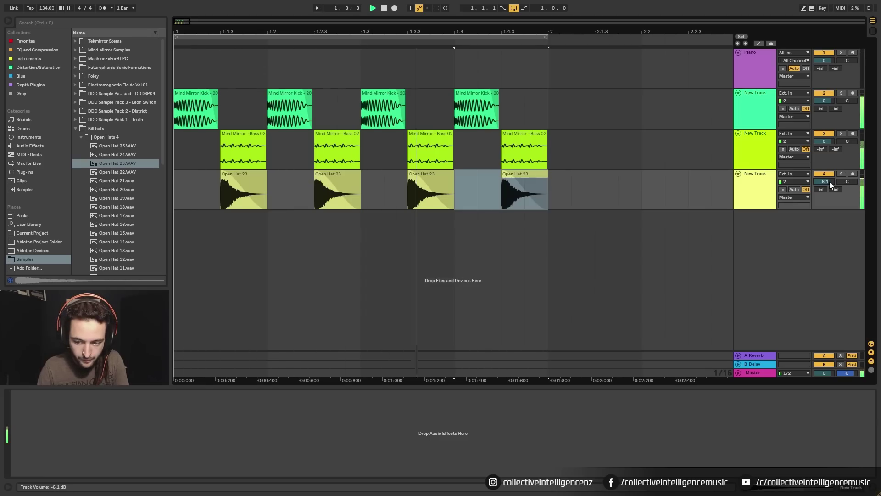
{"action": "left_click_drag", "start_coordinate": [847, 182], "coordinate": [848, 178]}
{"action": "key", "text": "space"}
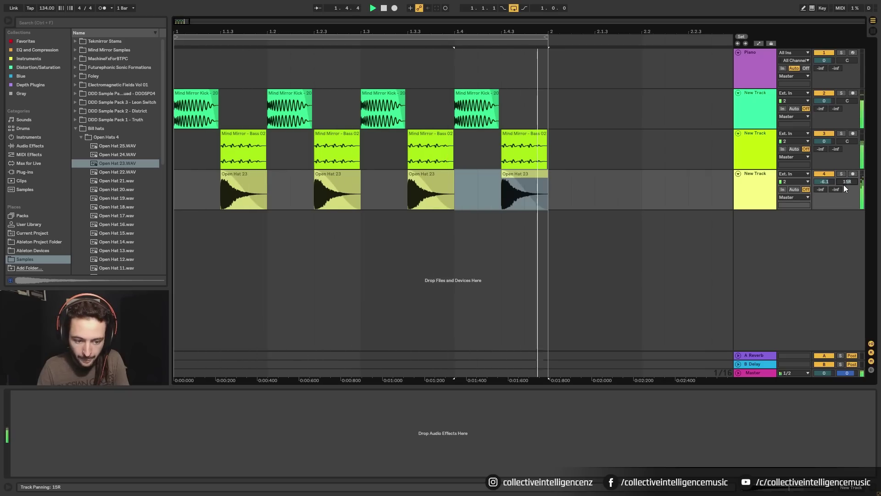